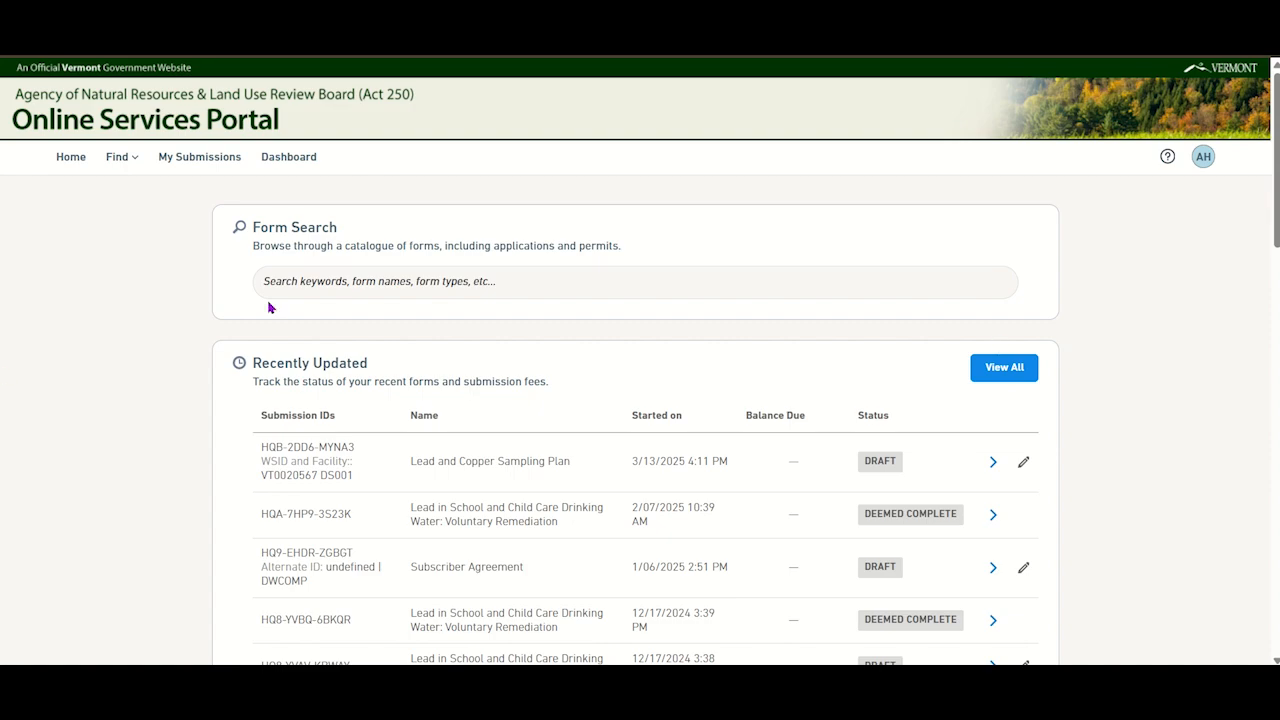
- Search the form catalogue for "lead and copper" and open the Lead and Copper Sampling Plan form
{"action": "left_click", "coordinate": [306, 281]}
{"action": "type", "text": "lead and copper"}
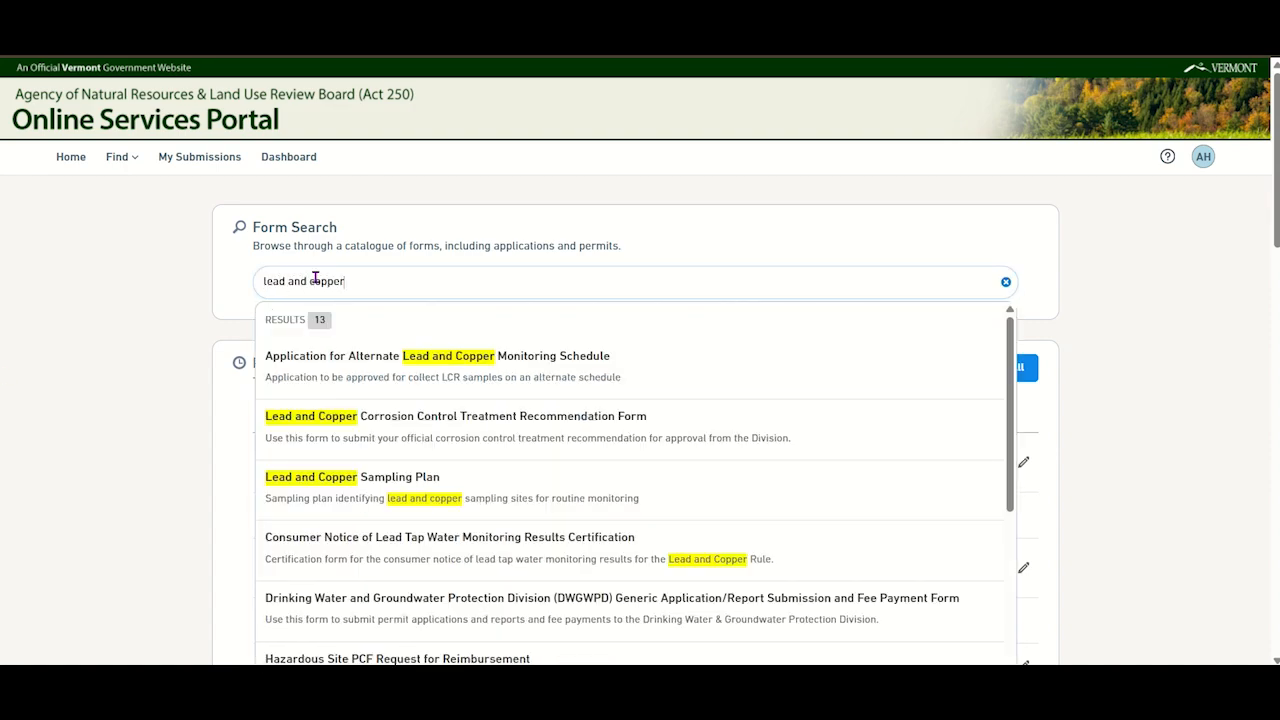
{"action": "left_click", "coordinate": [440, 479]}
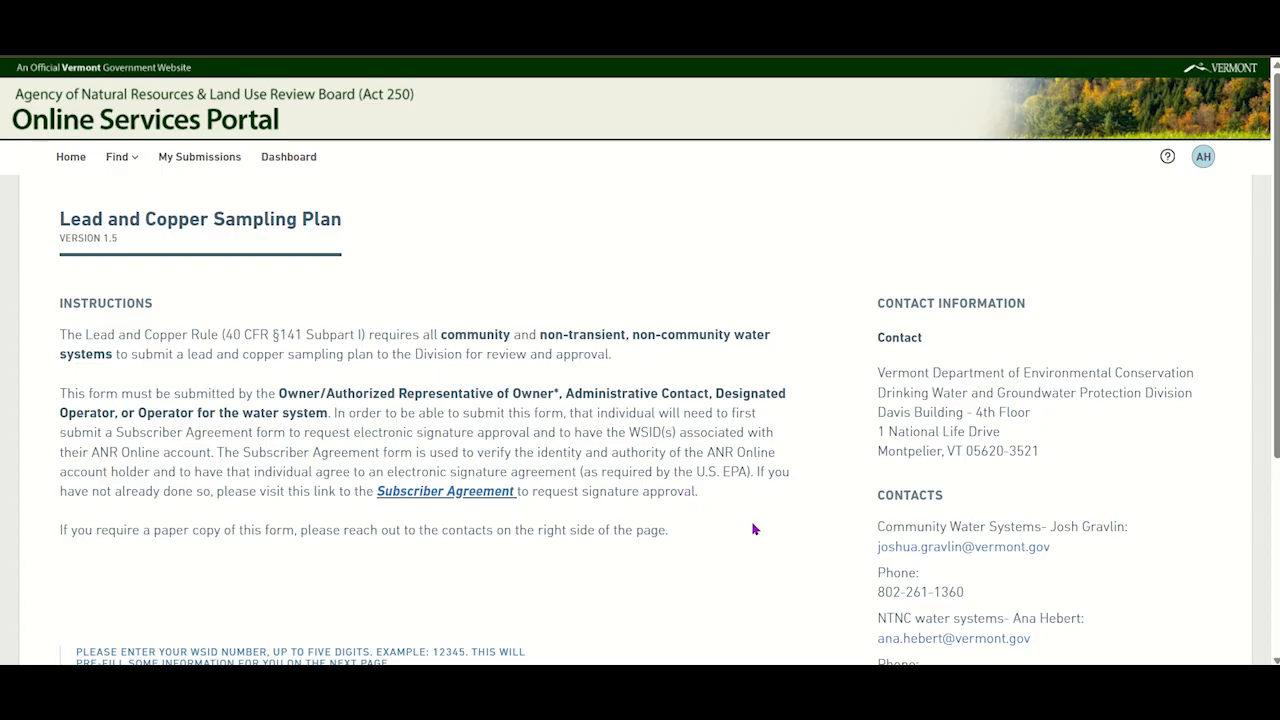
- Enter WSID number 20567, choose the distribution system DS001 - DISTRIBUTION SYSTEM, and begin the form entry
{"action": "scroll", "coordinate": [754, 524], "scroll_direction": "down", "scroll_amount": 3}
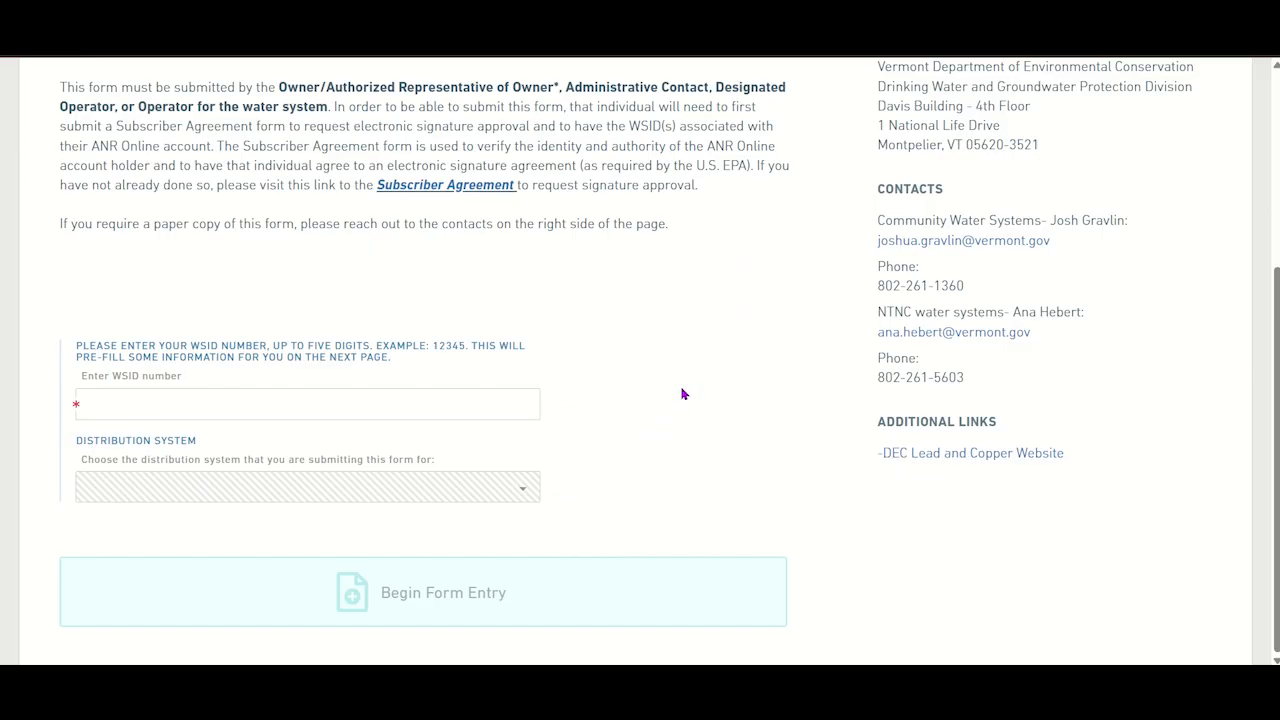
{"action": "left_click", "coordinate": [486, 413]}
{"action": "type", "text": "20567"}
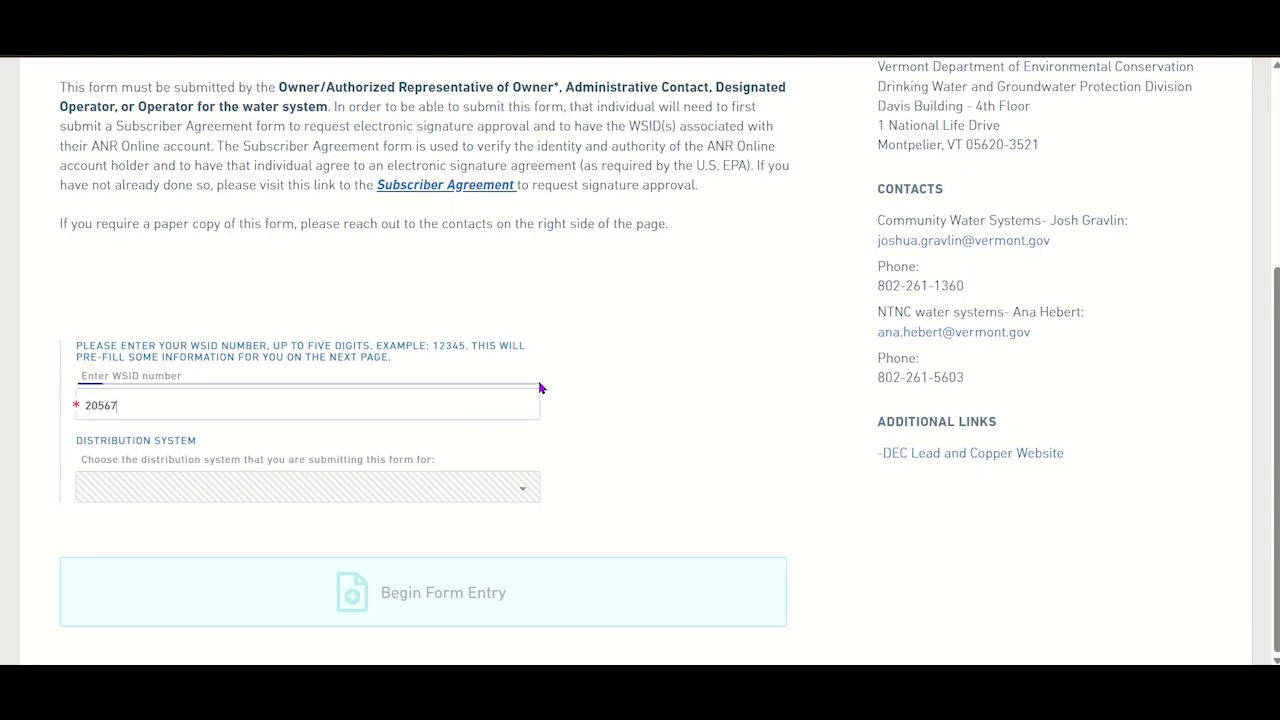
{"action": "left_click", "coordinate": [480, 372]}
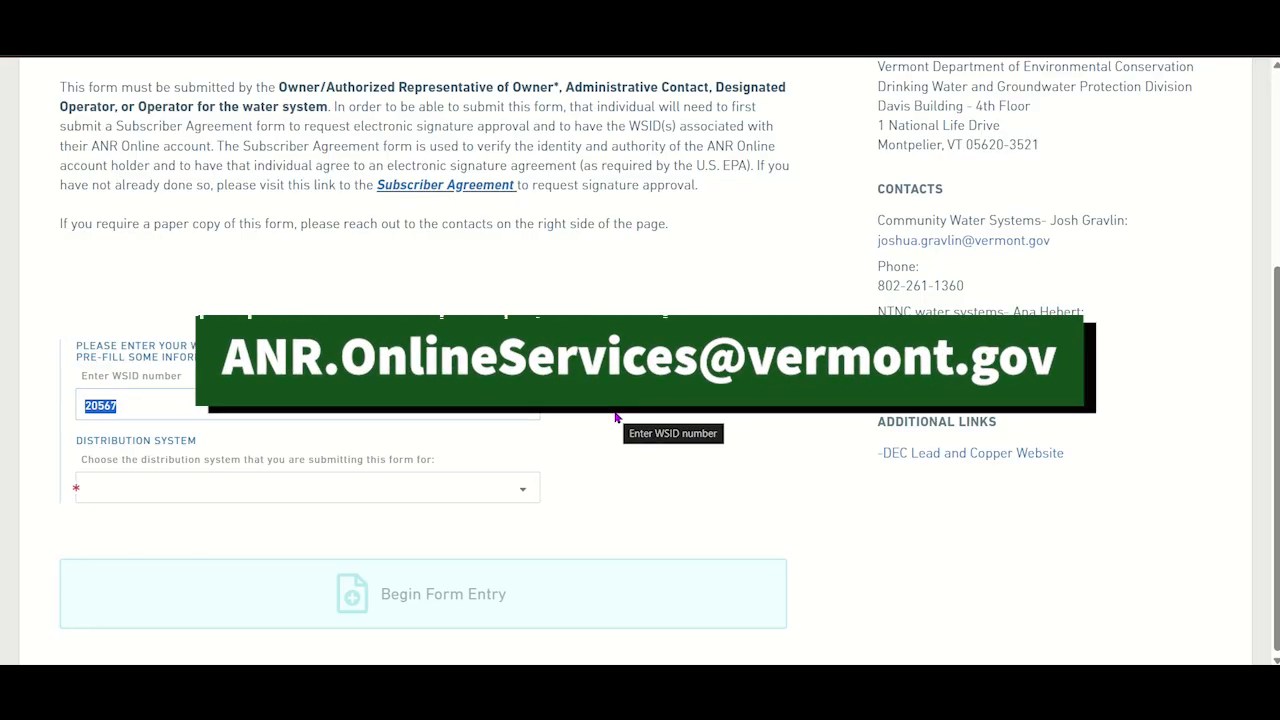
{"action": "left_click", "coordinate": [443, 499]}
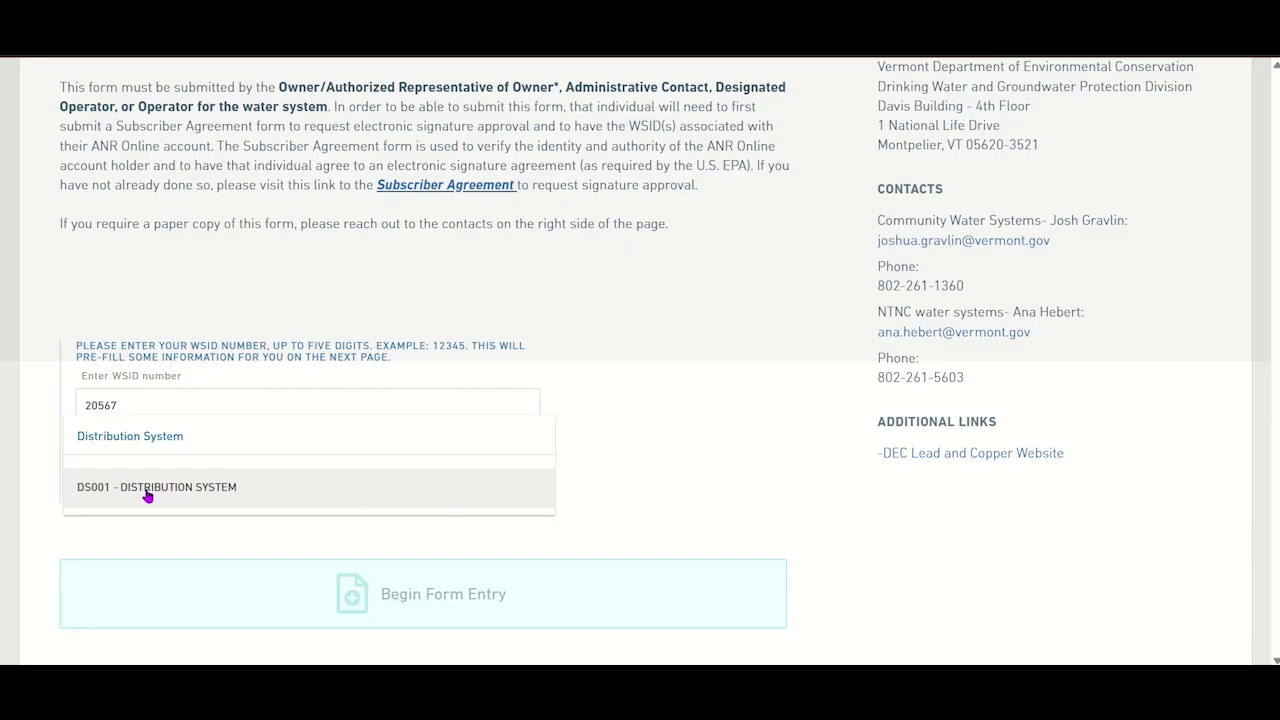
{"action": "left_click", "coordinate": [226, 498]}
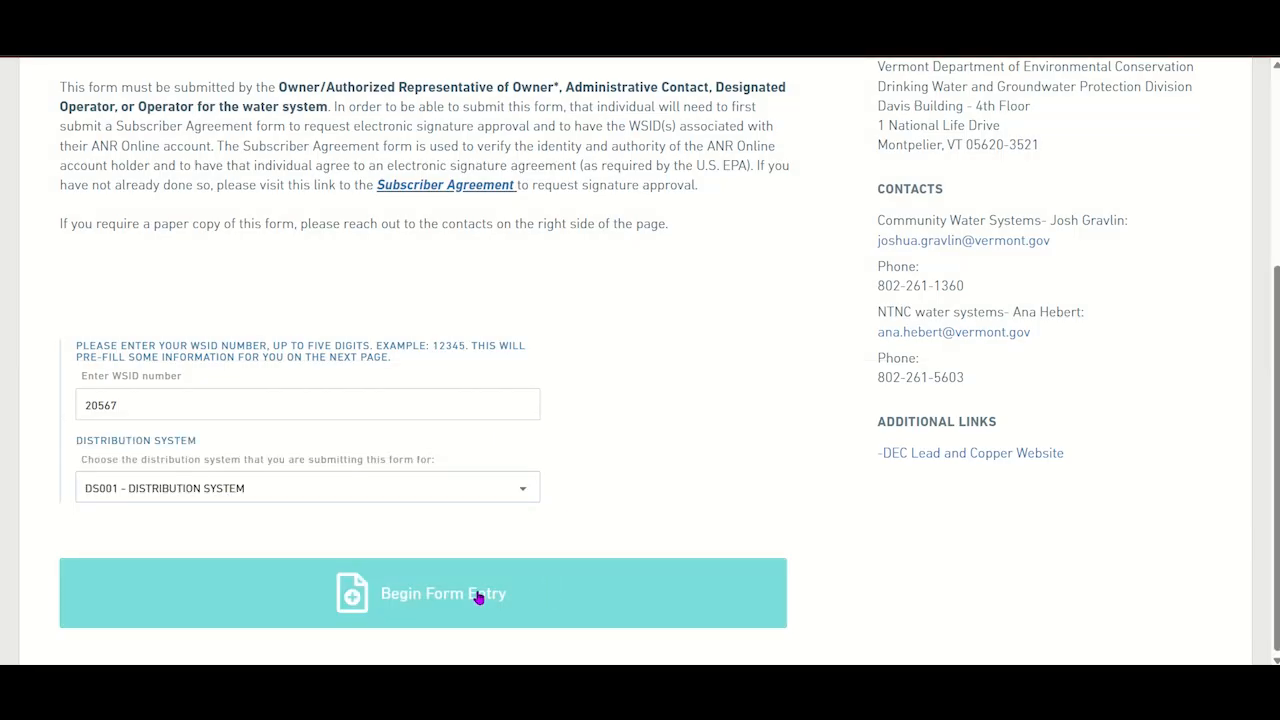
{"action": "left_click", "coordinate": [514, 604]}
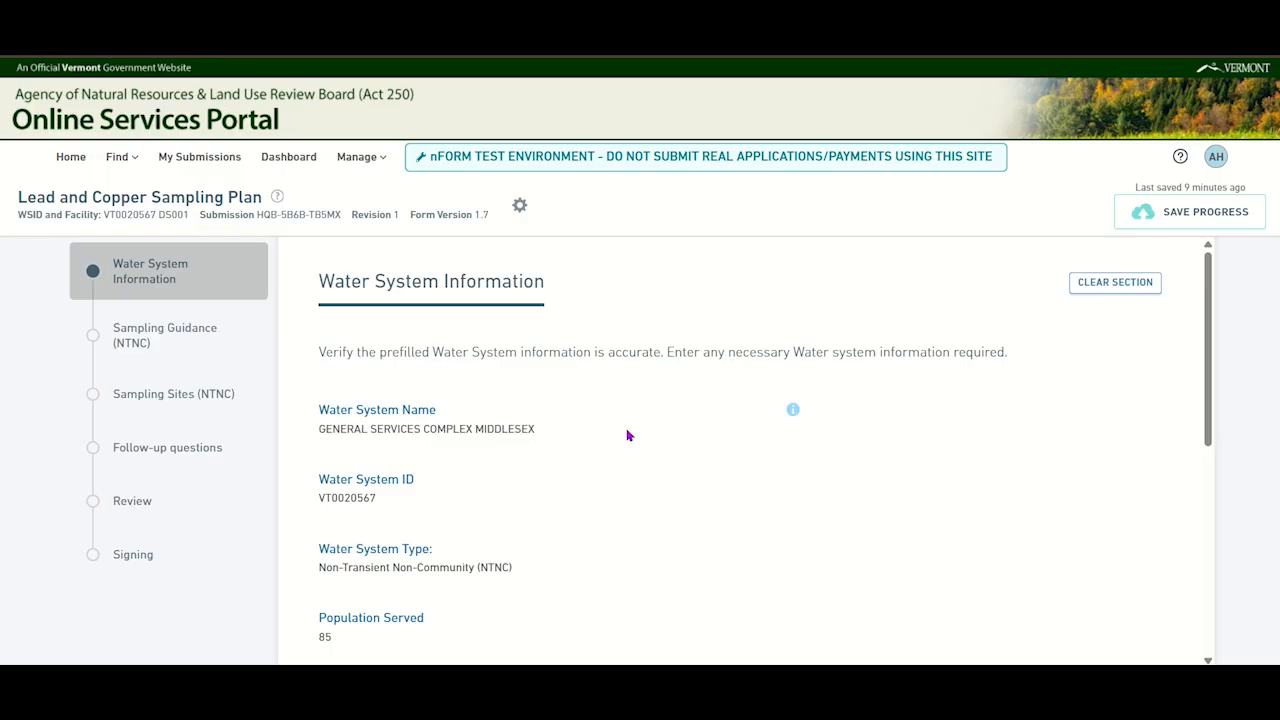
- Review the prefilled water system information through to the end and continue to the Sampling Guidance (NTNC) section
{"action": "scroll", "coordinate": [628, 431], "scroll_direction": "down", "scroll_amount": 1}
{"action": "scroll", "coordinate": [628, 431], "scroll_direction": "down", "scroll_amount": 1}
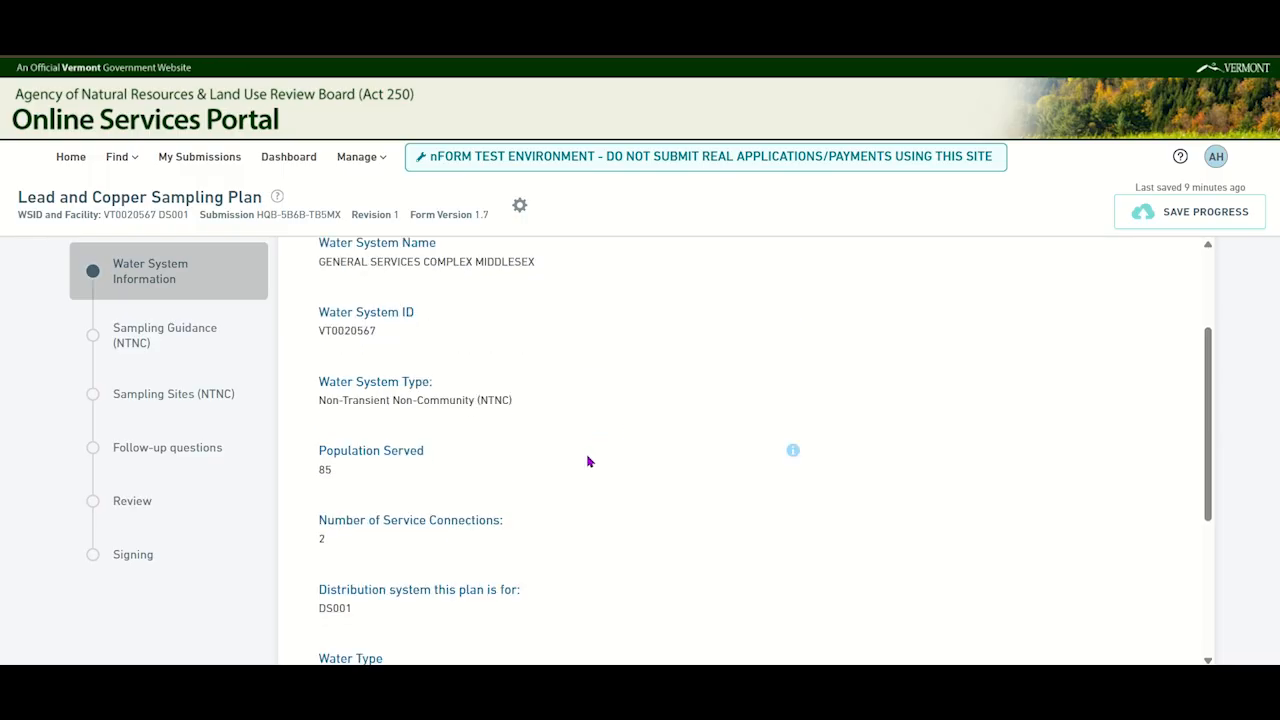
{"action": "scroll", "coordinate": [589, 458], "scroll_direction": "down", "scroll_amount": 1}
{"action": "scroll", "coordinate": [589, 447], "scroll_direction": "down", "scroll_amount": 1}
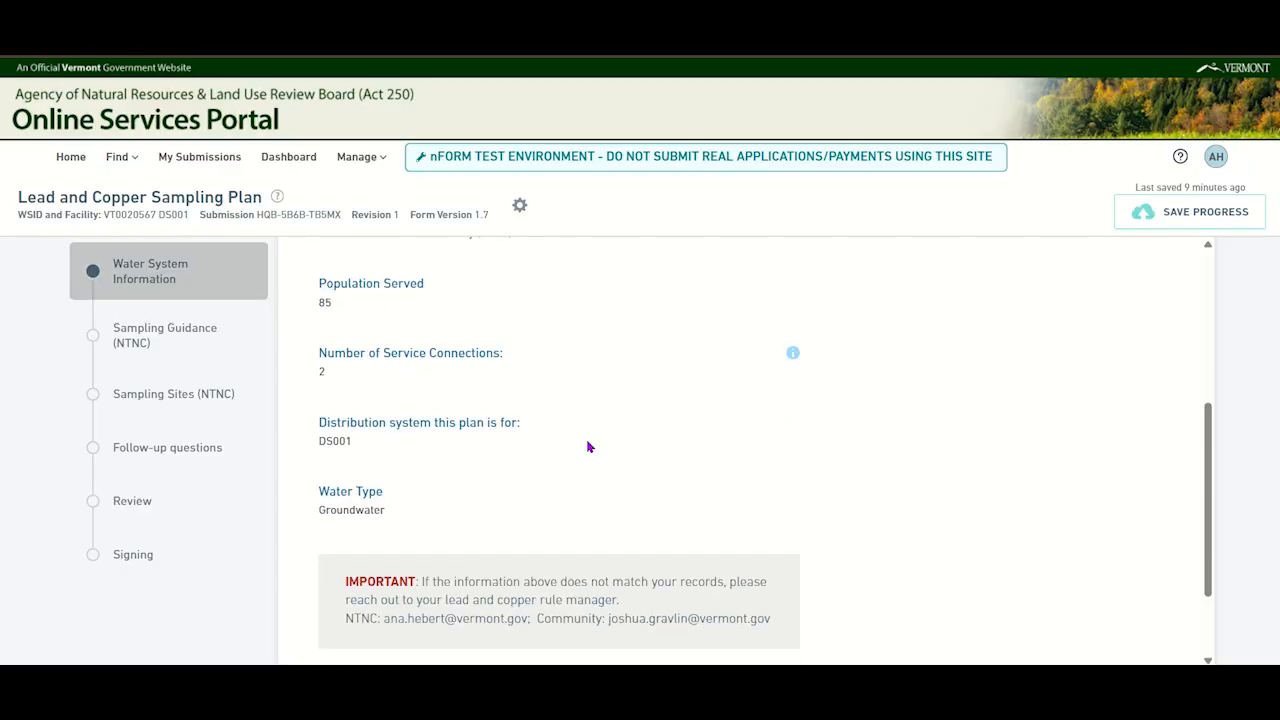
{"action": "scroll", "coordinate": [589, 447], "scroll_direction": "down", "scroll_amount": 1}
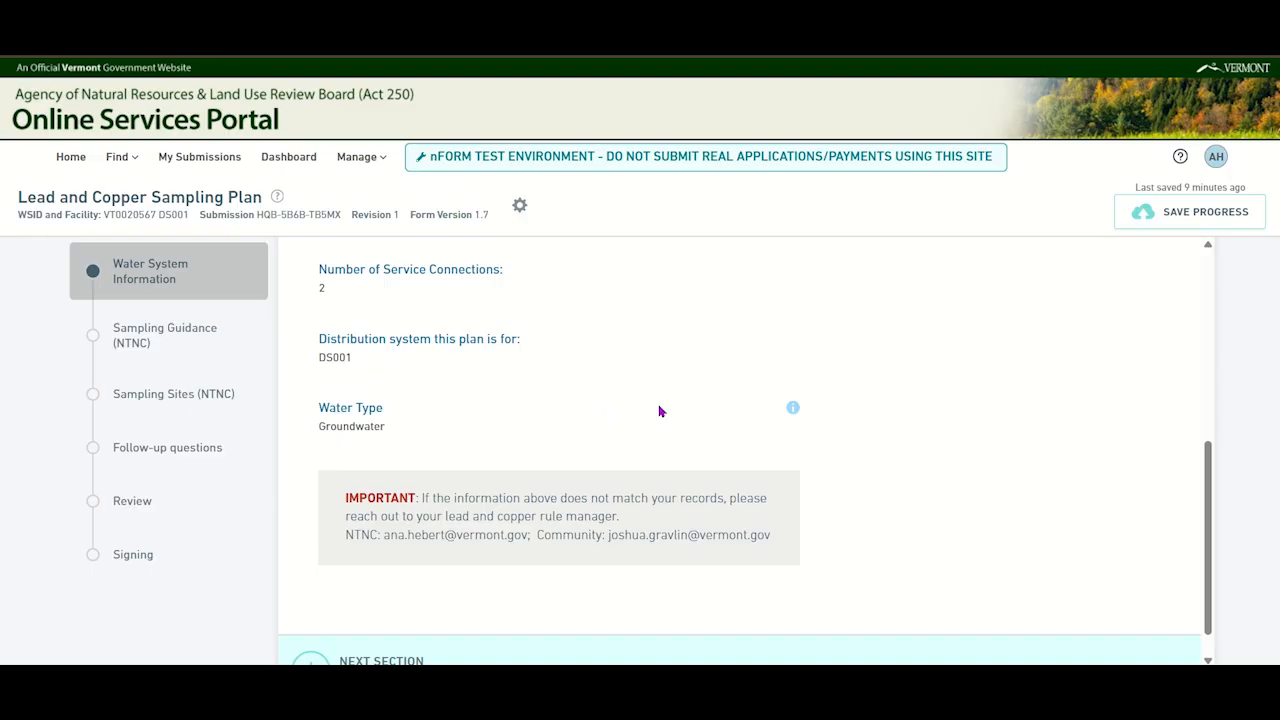
{"action": "scroll", "coordinate": [934, 457], "scroll_direction": "down", "scroll_amount": 1}
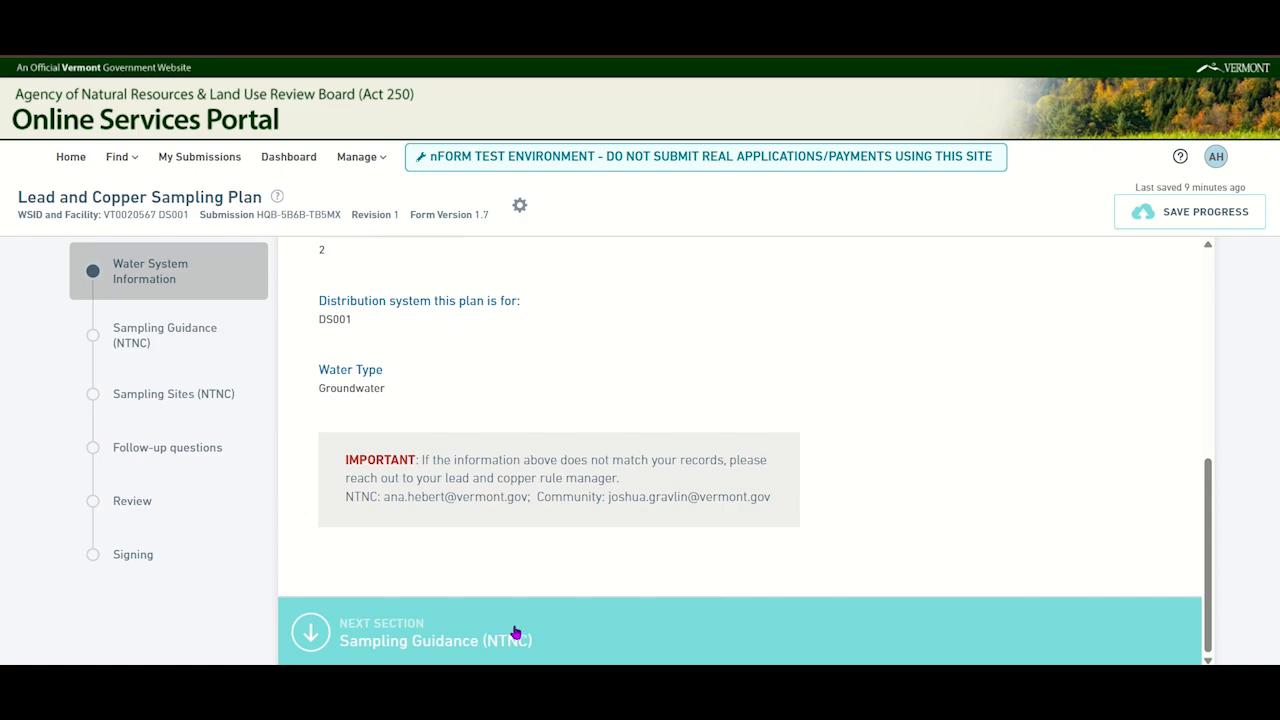
{"action": "left_click", "coordinate": [548, 631]}
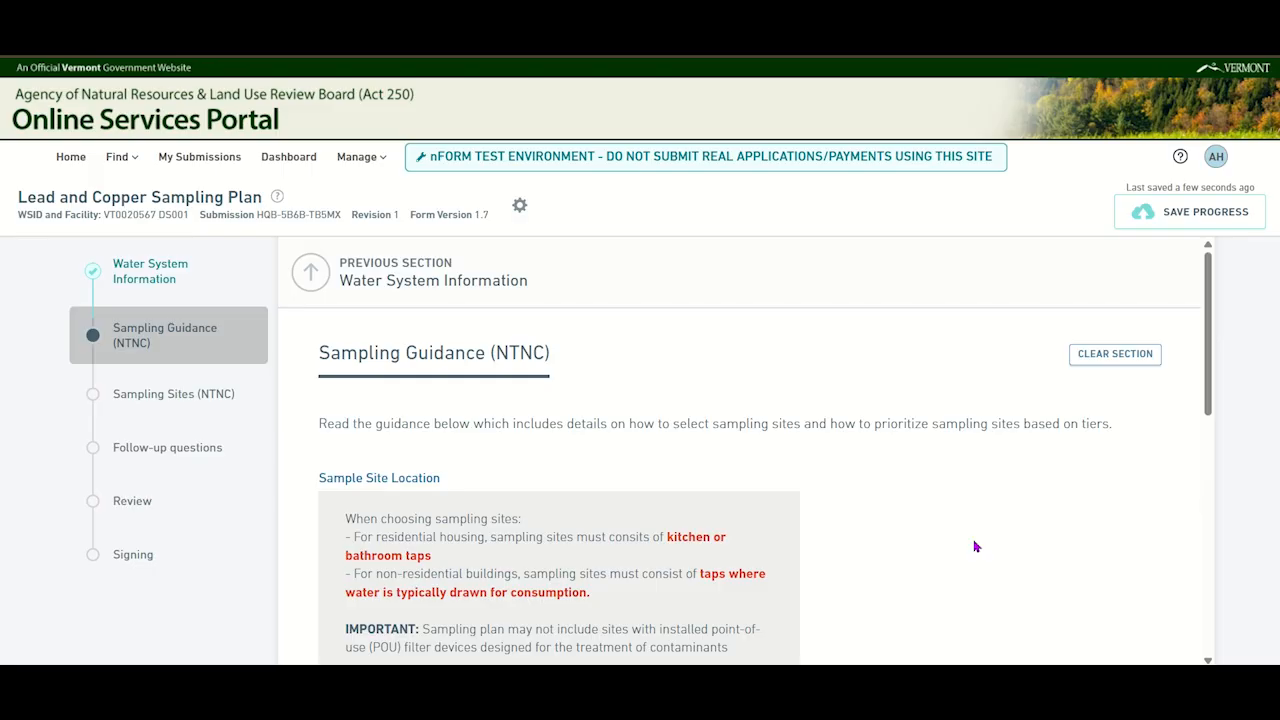
- Read the sample site location and tier ranking guidance, and continue to the Sampling Sites (NTNC) section
{"action": "scroll", "coordinate": [976, 547], "scroll_direction": "down", "scroll_amount": 2}
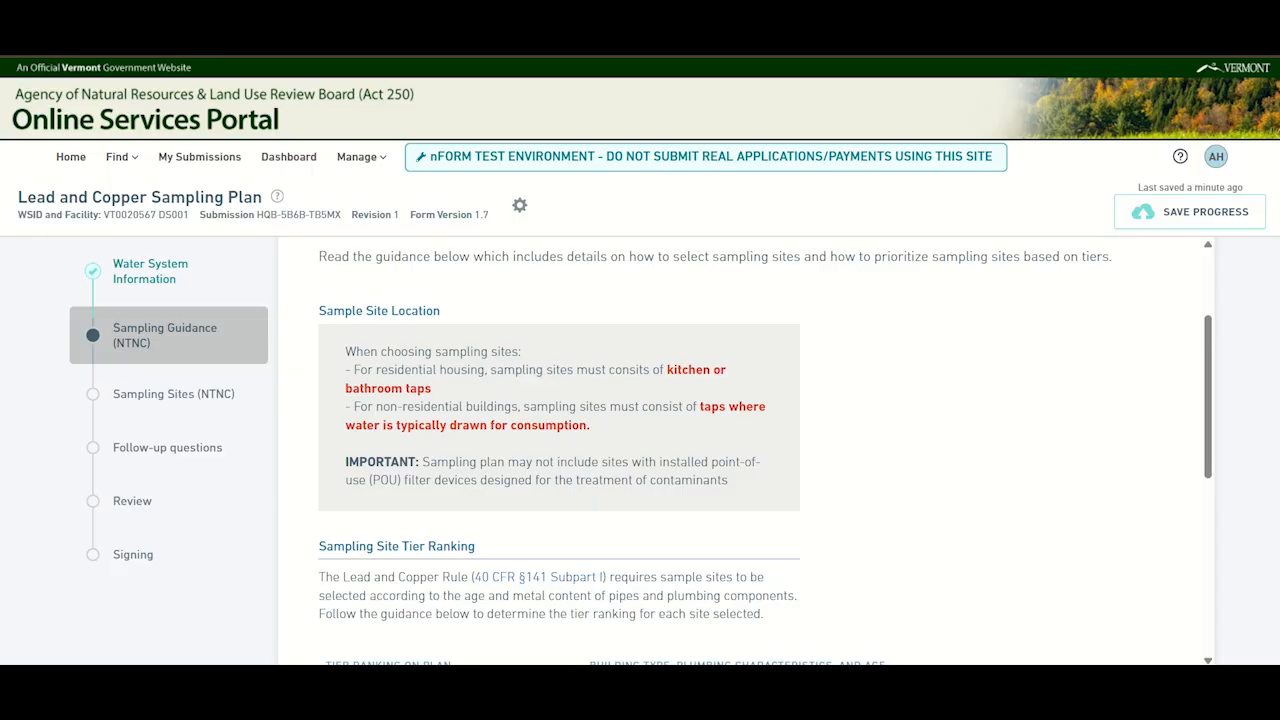
{"action": "scroll", "coordinate": [971, 538], "scroll_direction": "up", "scroll_amount": 1}
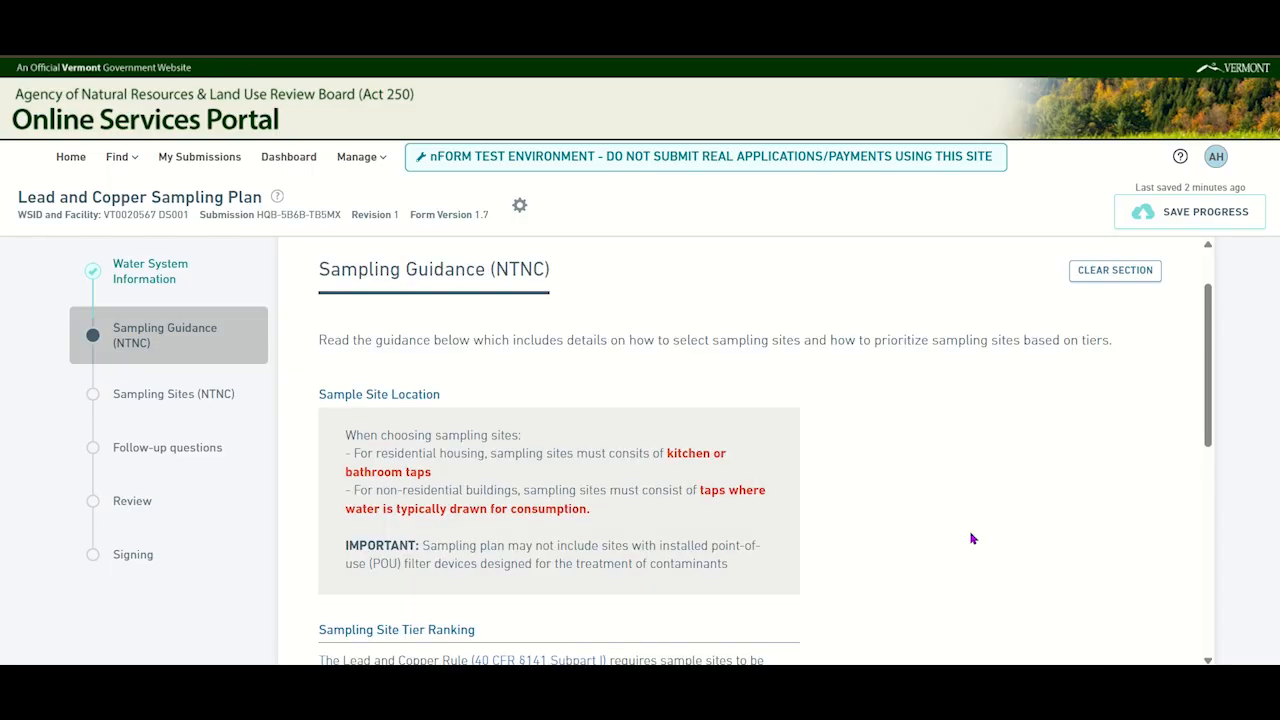
{"action": "scroll", "coordinate": [971, 538], "scroll_direction": "down", "scroll_amount": 5}
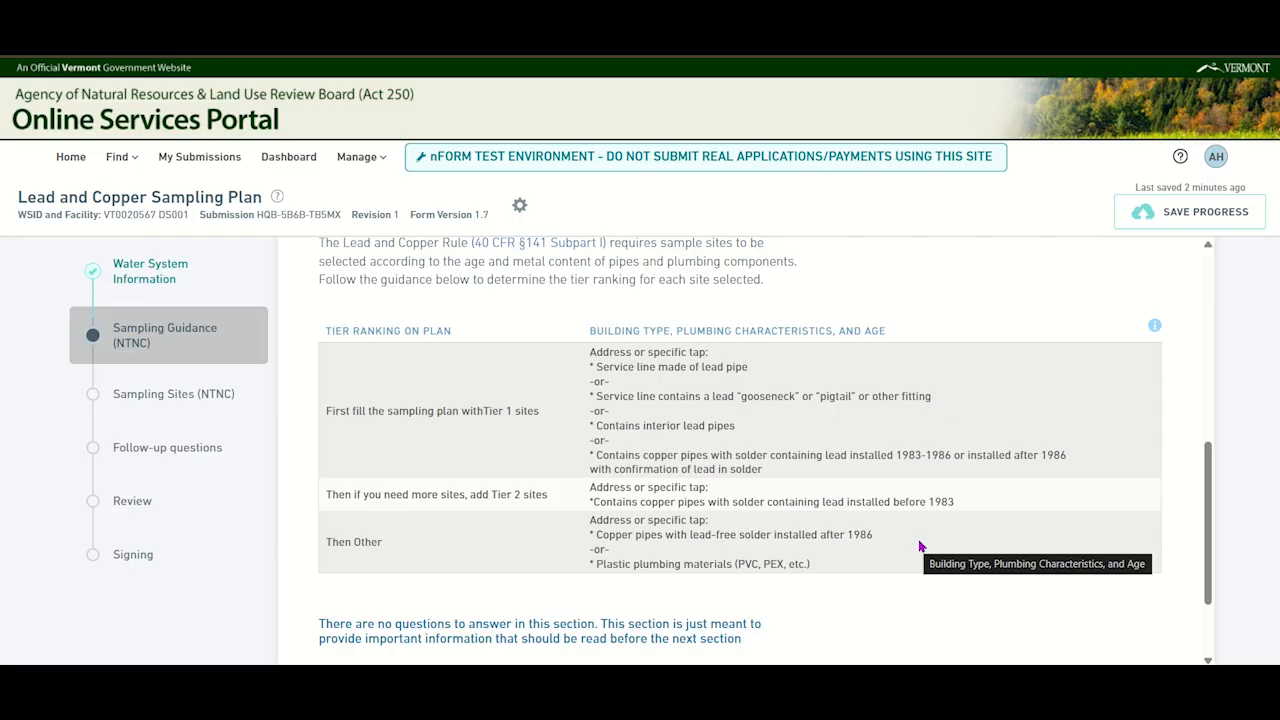
{"action": "scroll", "coordinate": [920, 546], "scroll_direction": "down", "scroll_amount": 3}
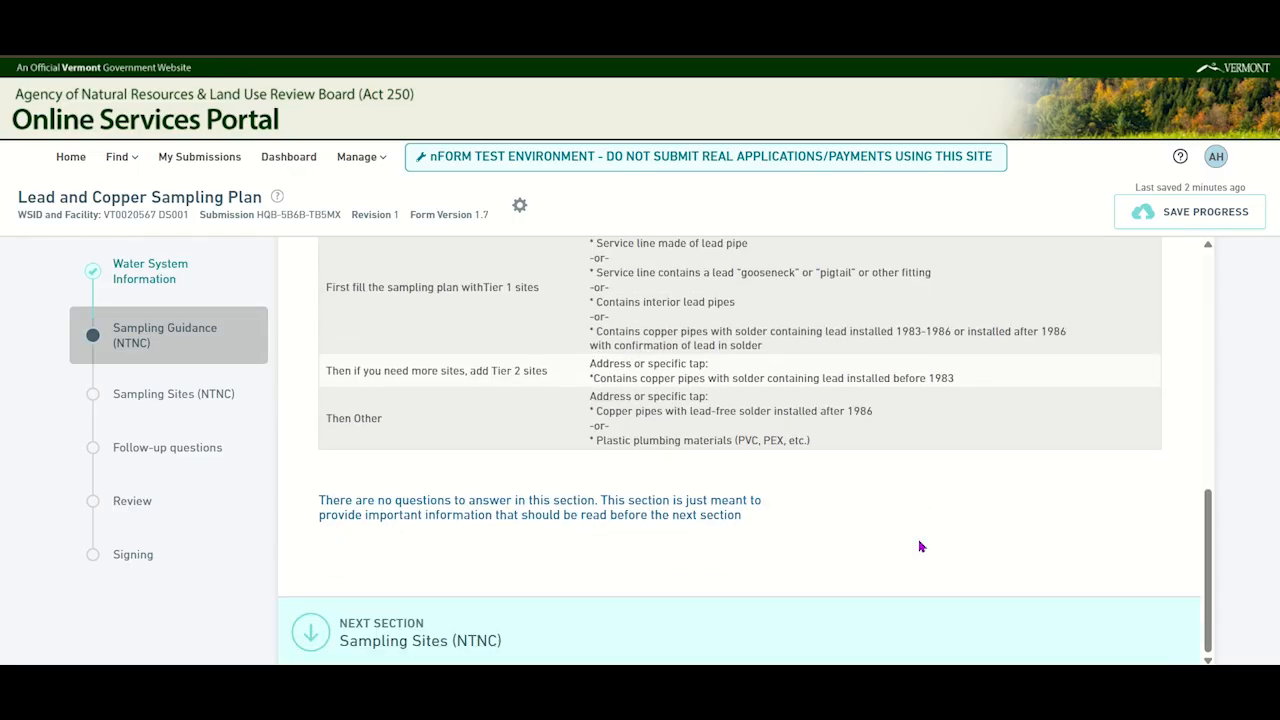
{"action": "left_click", "coordinate": [492, 640]}
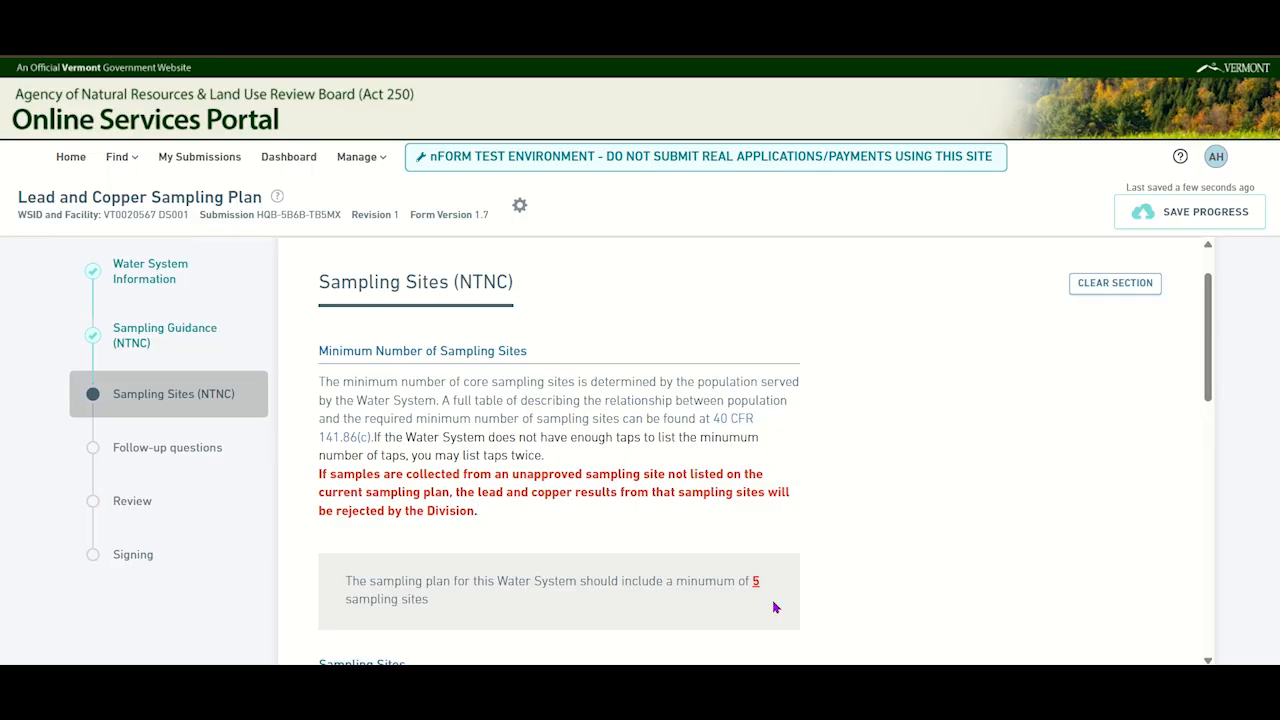
- Fill the first sampling site row with Building A Kitchen Sink, Tier 1, and the copper pipes with lead solder installed 1983-1986 or after reason
{"action": "scroll", "coordinate": [775, 607], "scroll_direction": "down", "scroll_amount": 1}
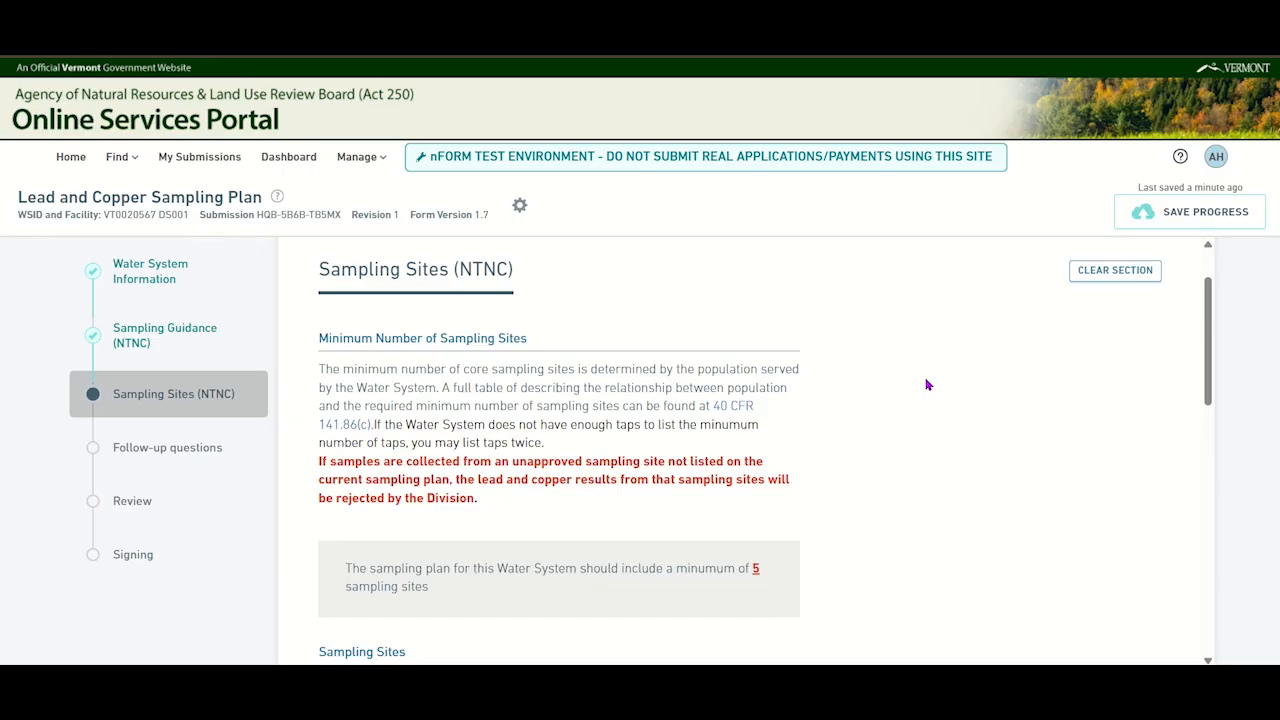
{"action": "scroll", "coordinate": [927, 385], "scroll_direction": "down", "scroll_amount": 5}
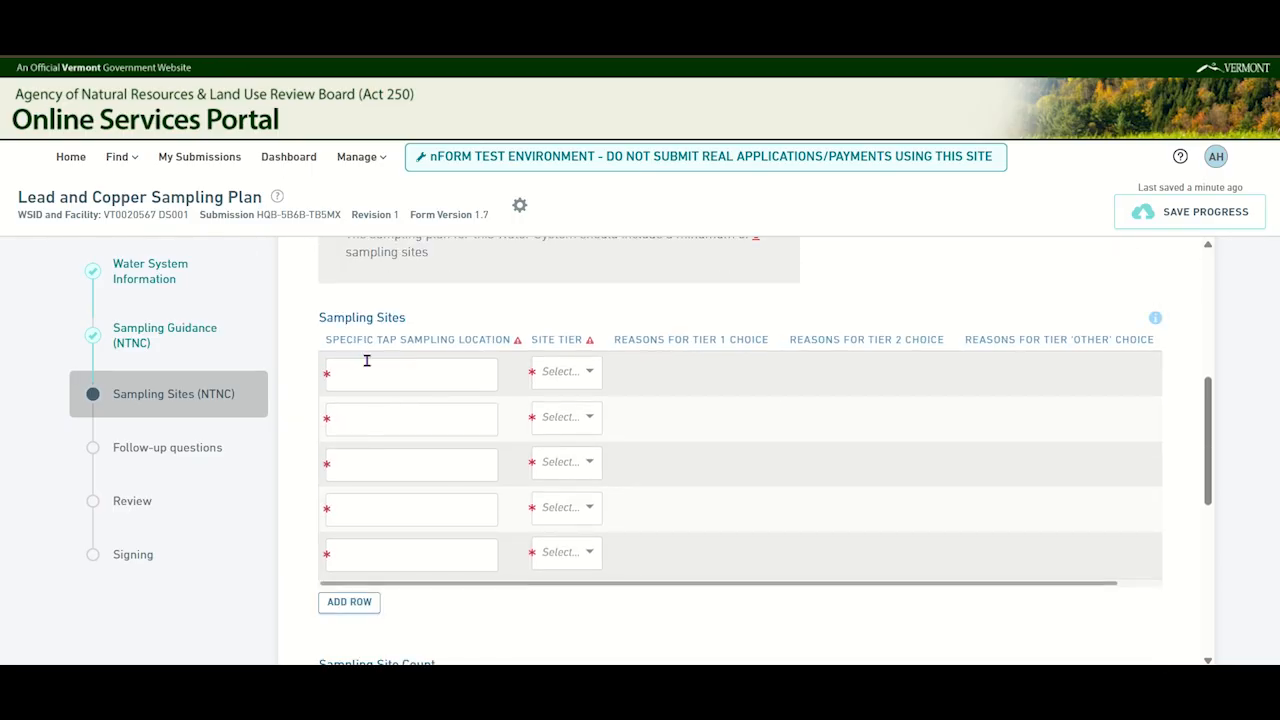
{"action": "left_click", "coordinate": [374, 372]}
{"action": "type", "text": "B"}
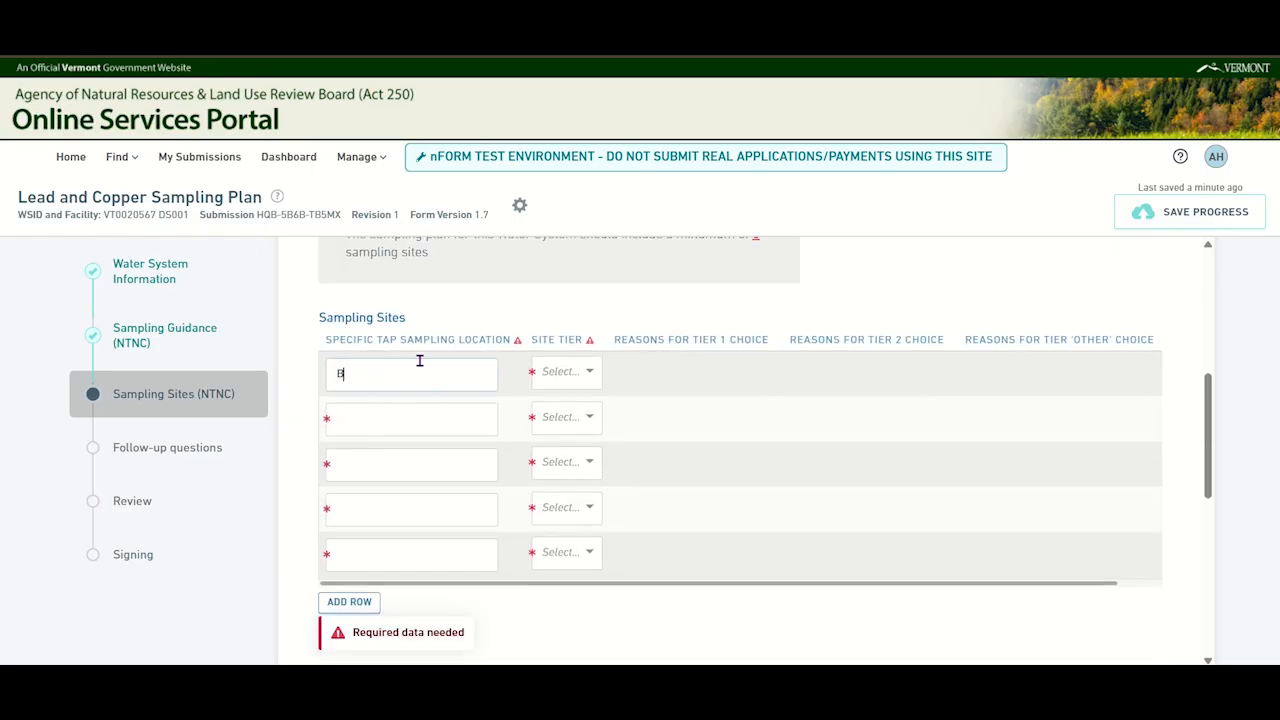
{"action": "type", "text": "uilding A Kitchen Sink"}
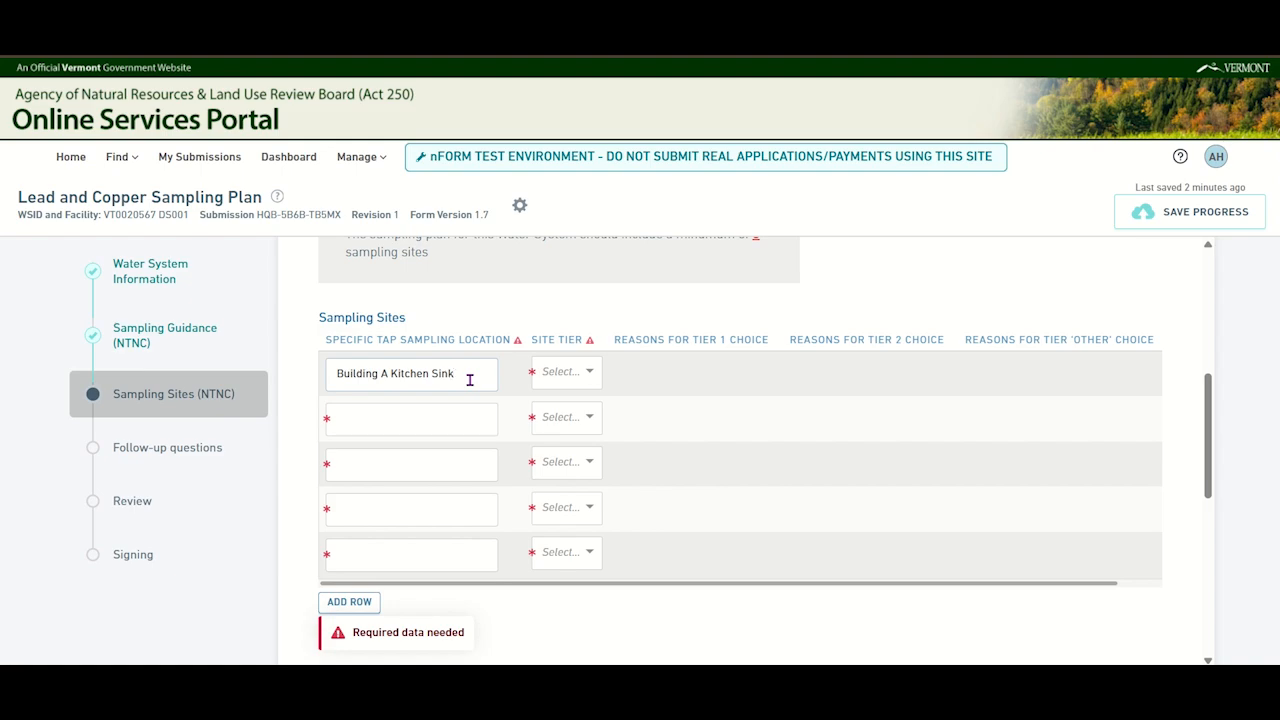
{"action": "left_click", "coordinate": [585, 374]}
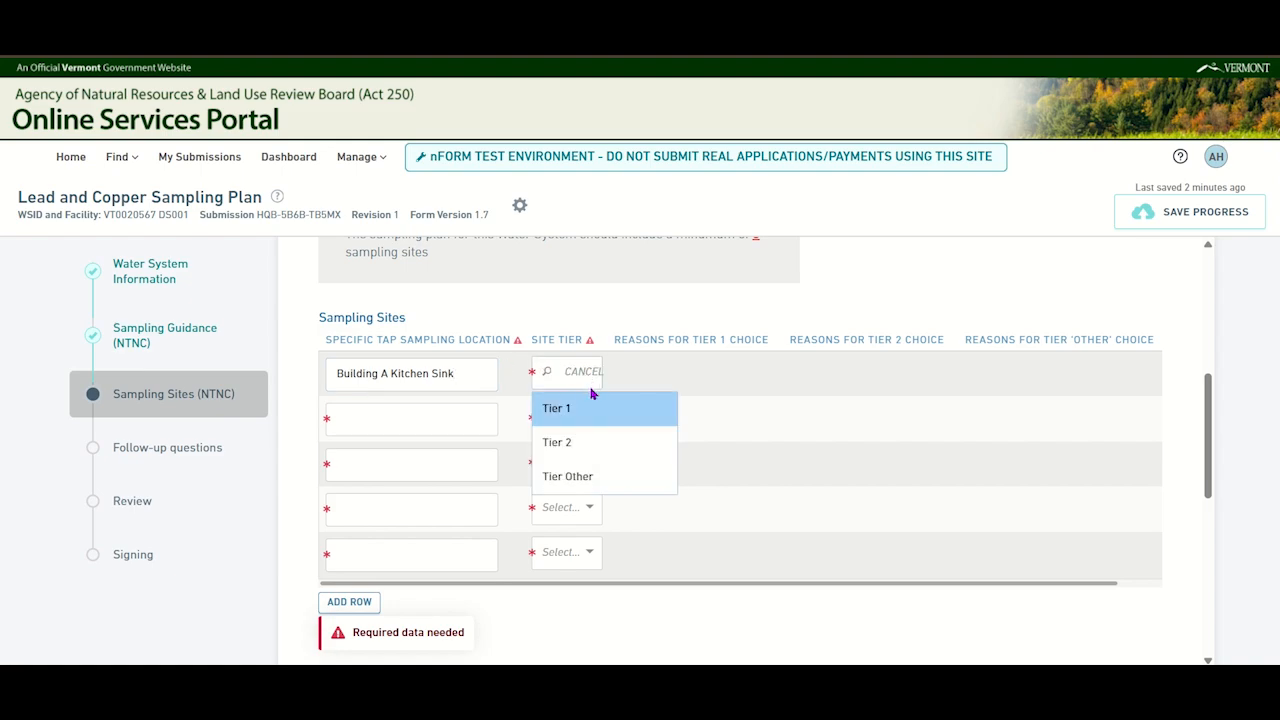
{"action": "left_click", "coordinate": [594, 424]}
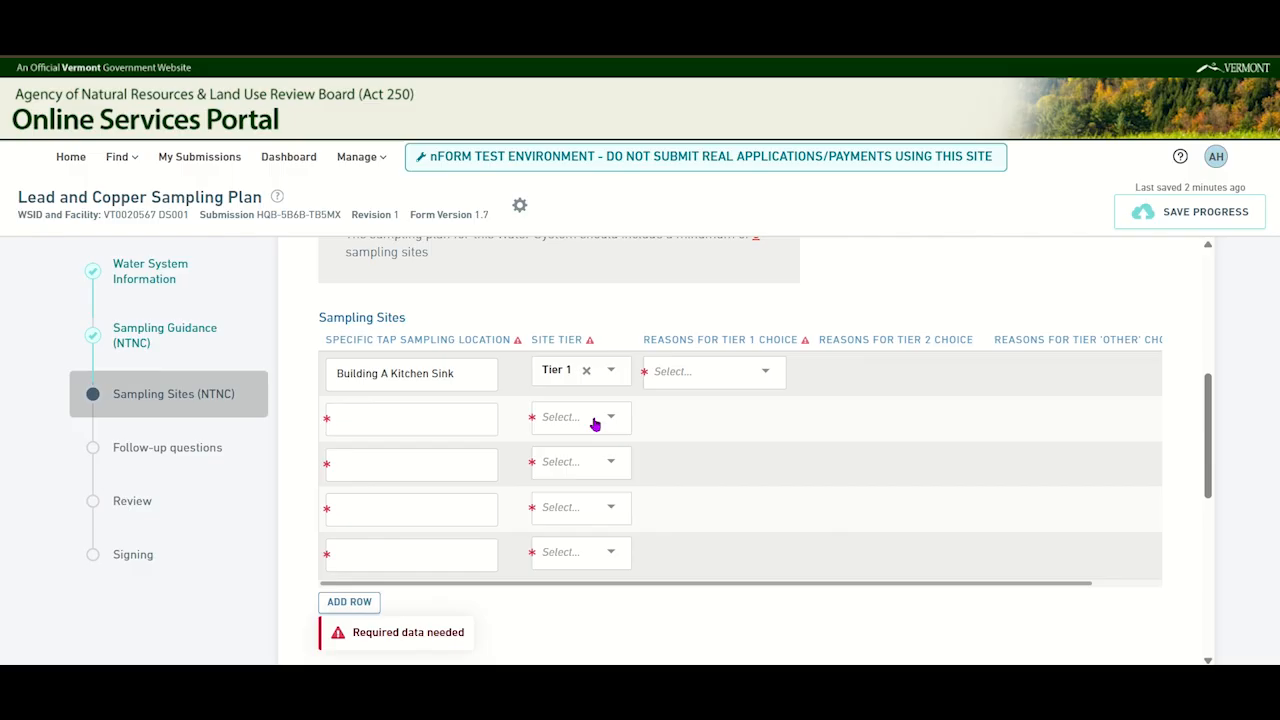
{"action": "left_click", "coordinate": [717, 380]}
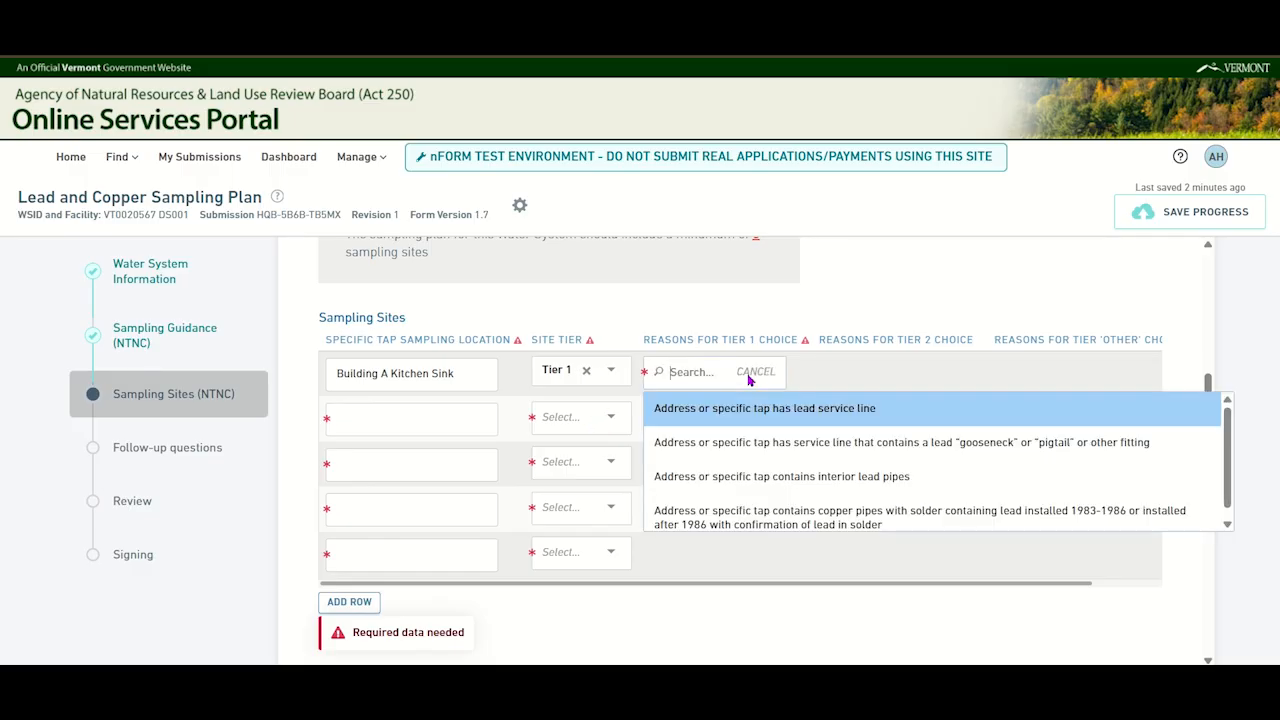
{"action": "left_click", "coordinate": [839, 510]}
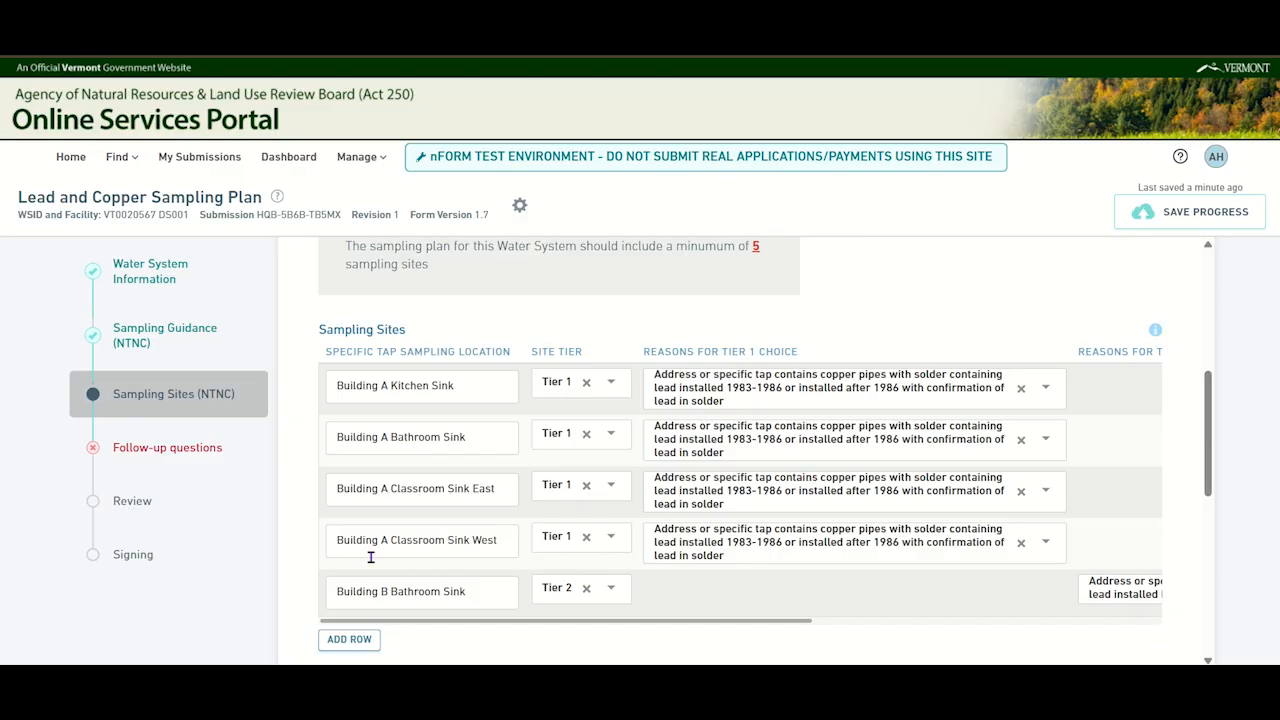
- Add a blank sixth row to the main sampling sites table and remove it again
{"action": "left_click", "coordinate": [349, 639]}
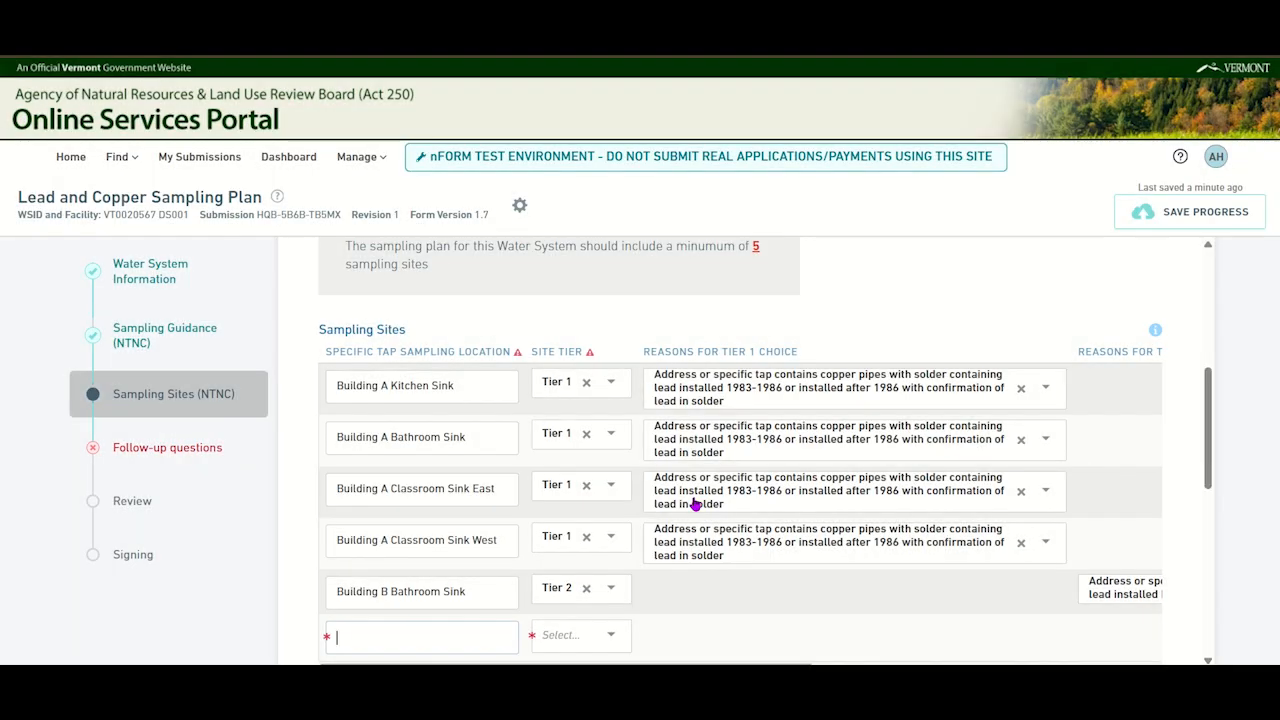
{"action": "scroll", "coordinate": [693, 504], "scroll_direction": "down", "scroll_amount": 3}
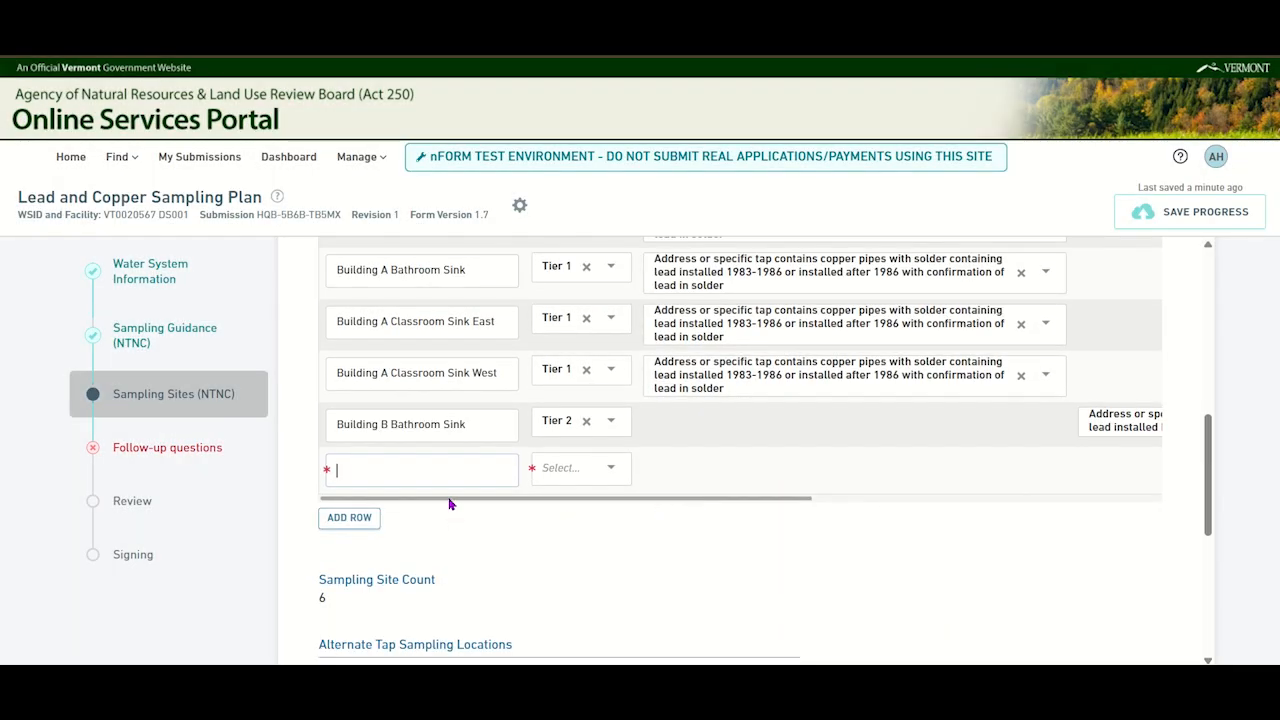
{"action": "left_click_drag", "start_coordinate": [449, 500], "coordinate": [858, 500]}
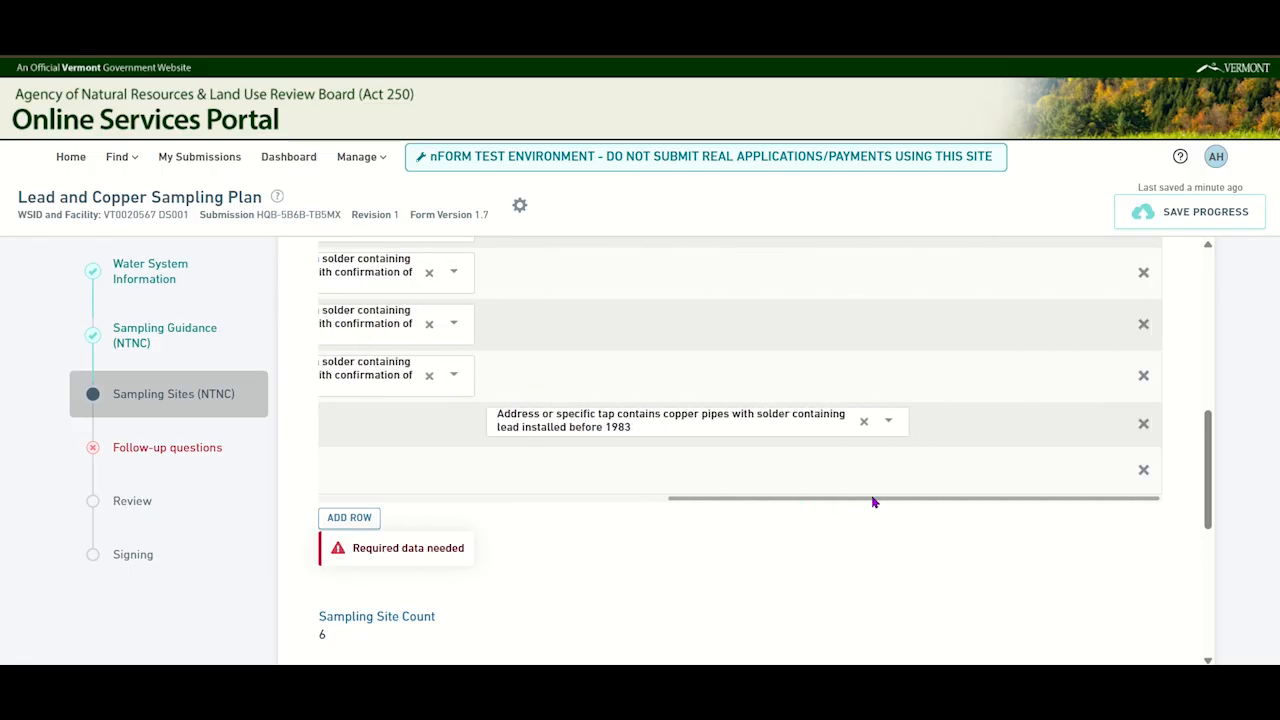
{"action": "left_click", "coordinate": [1143, 471]}
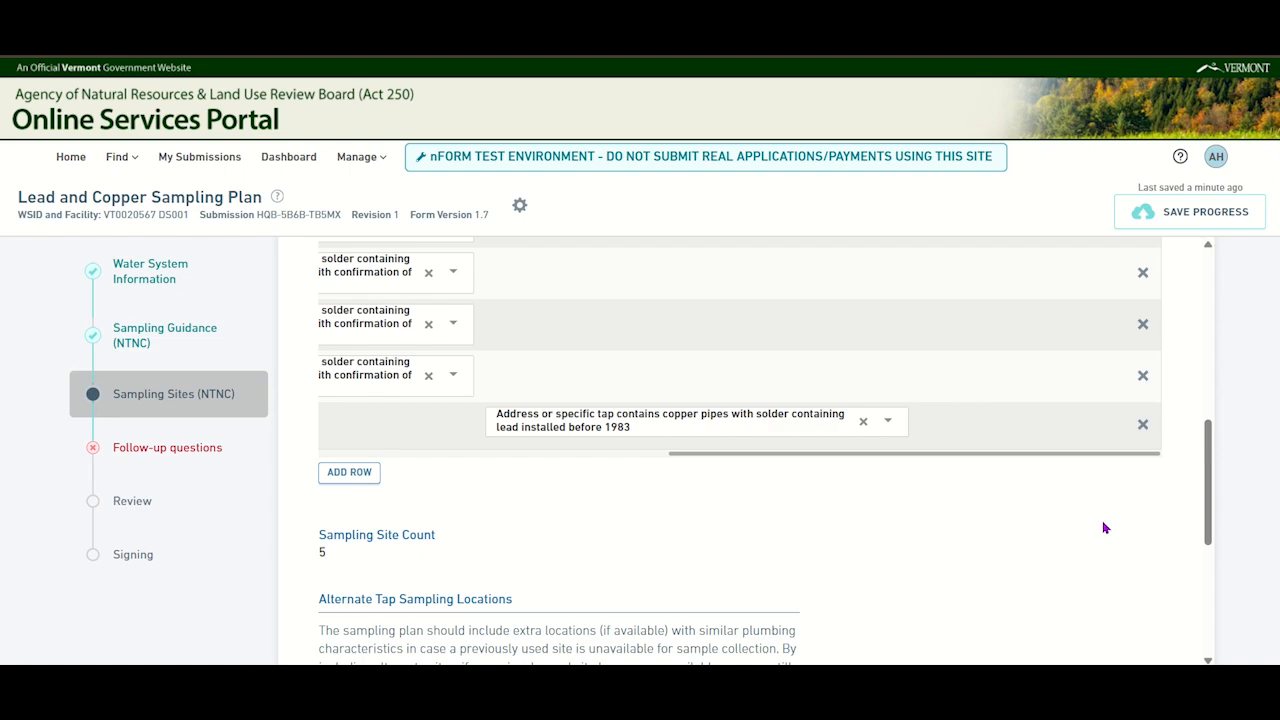
- Add an alternate sampling site for Building B Kitchen Sink, Tier 2, with the reason copper pipes with solder containing lead installed before 1983
{"action": "scroll", "coordinate": [1105, 527], "scroll_direction": "down", "scroll_amount": 3}
{"action": "scroll", "coordinate": [1068, 406], "scroll_direction": "down", "scroll_amount": 1}
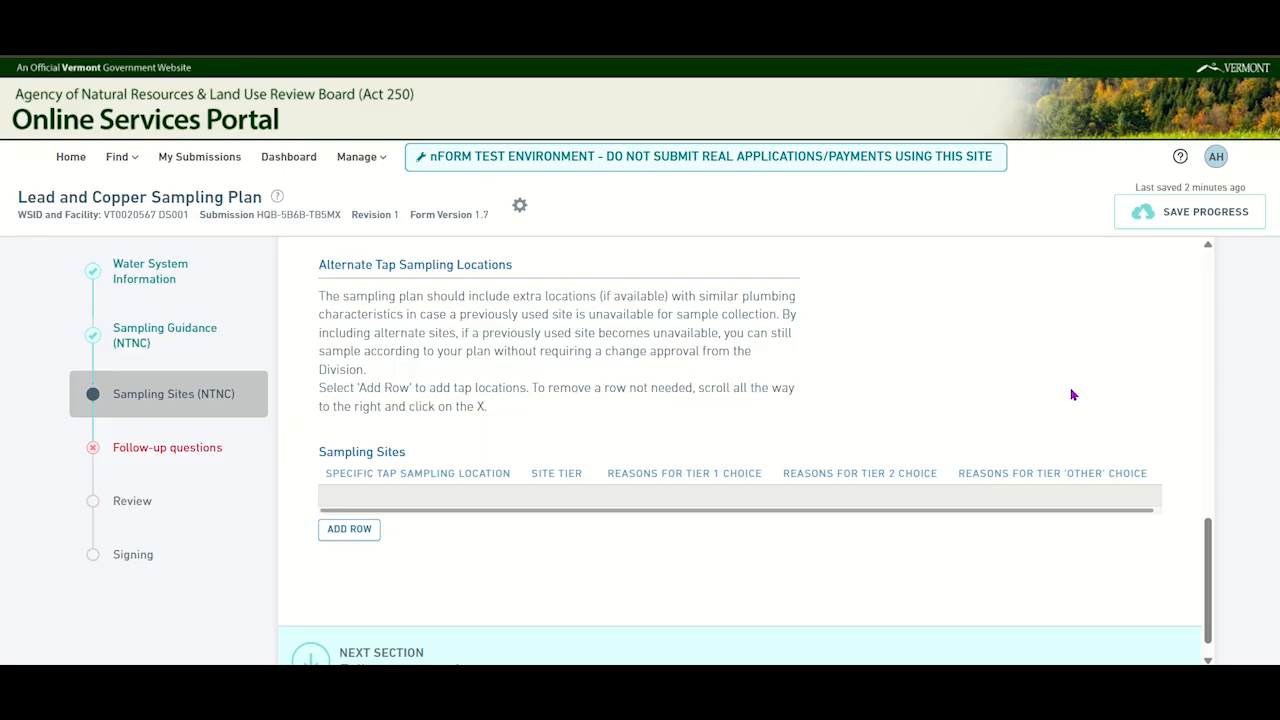
{"action": "left_click_drag", "start_coordinate": [1074, 510], "coordinate": [1082, 510]}
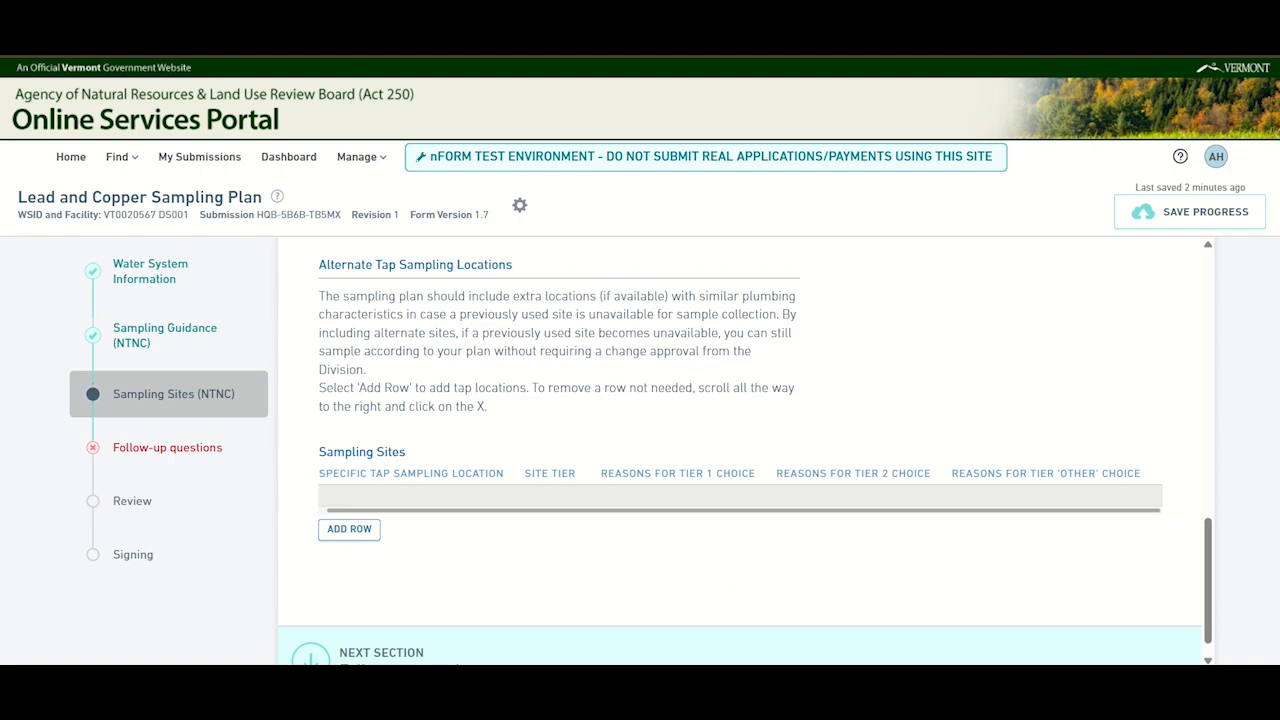
{"action": "left_click", "coordinate": [360, 536]}
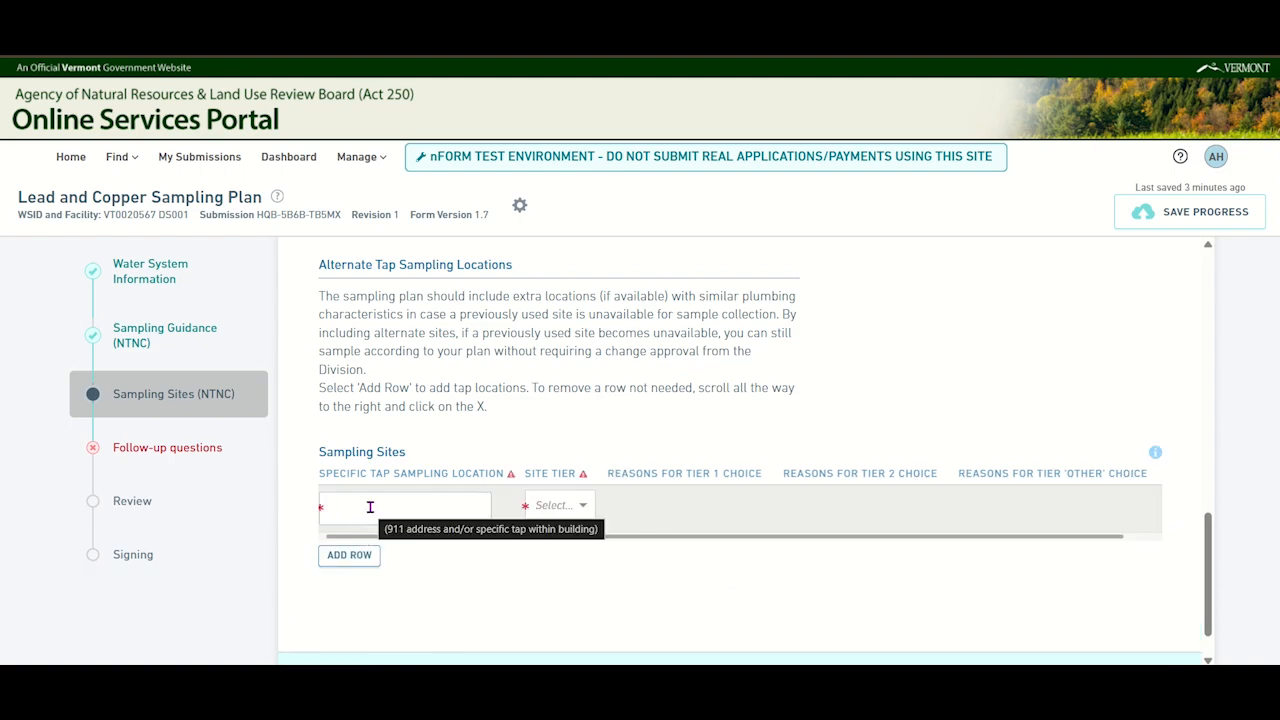
{"action": "type", "text": "Buildin"}
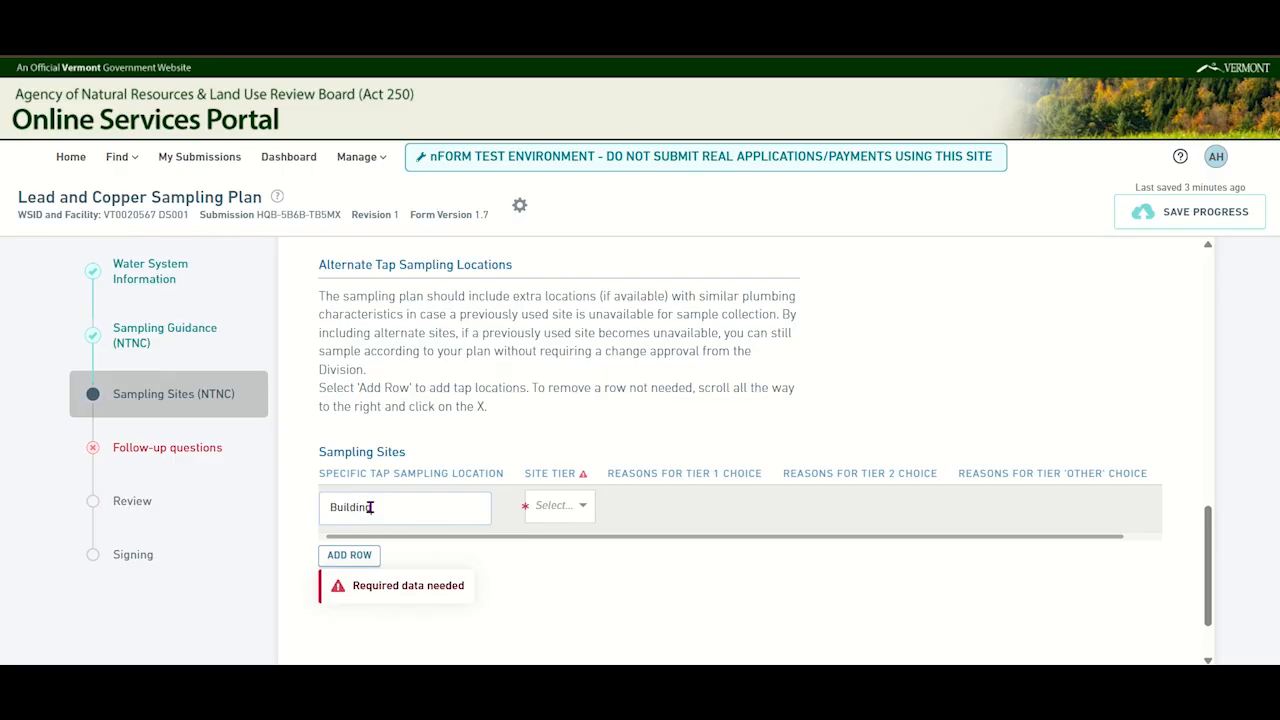
{"action": "type", "text": "g B Kitchen Sink"}
{"action": "key", "text": "Tab"}
{"action": "left_click", "coordinate": [581, 507]}
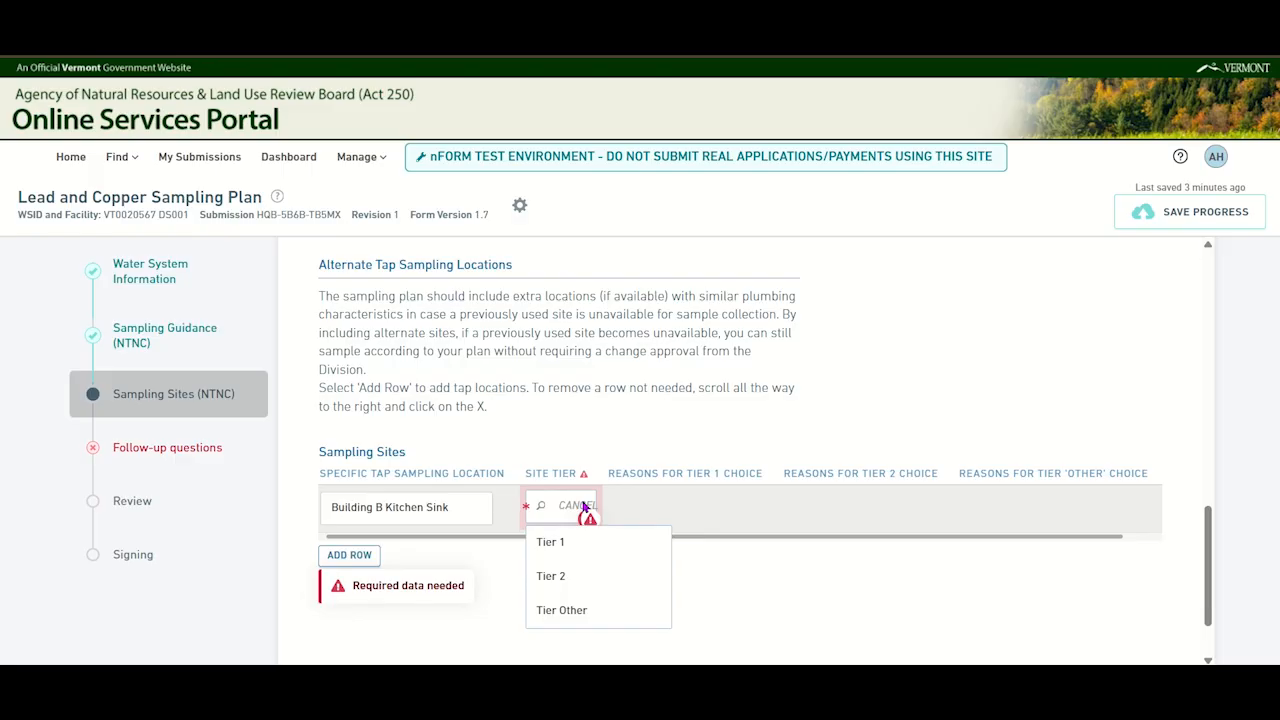
{"action": "left_click", "coordinate": [592, 584]}
{"action": "left_click", "coordinate": [878, 510]}
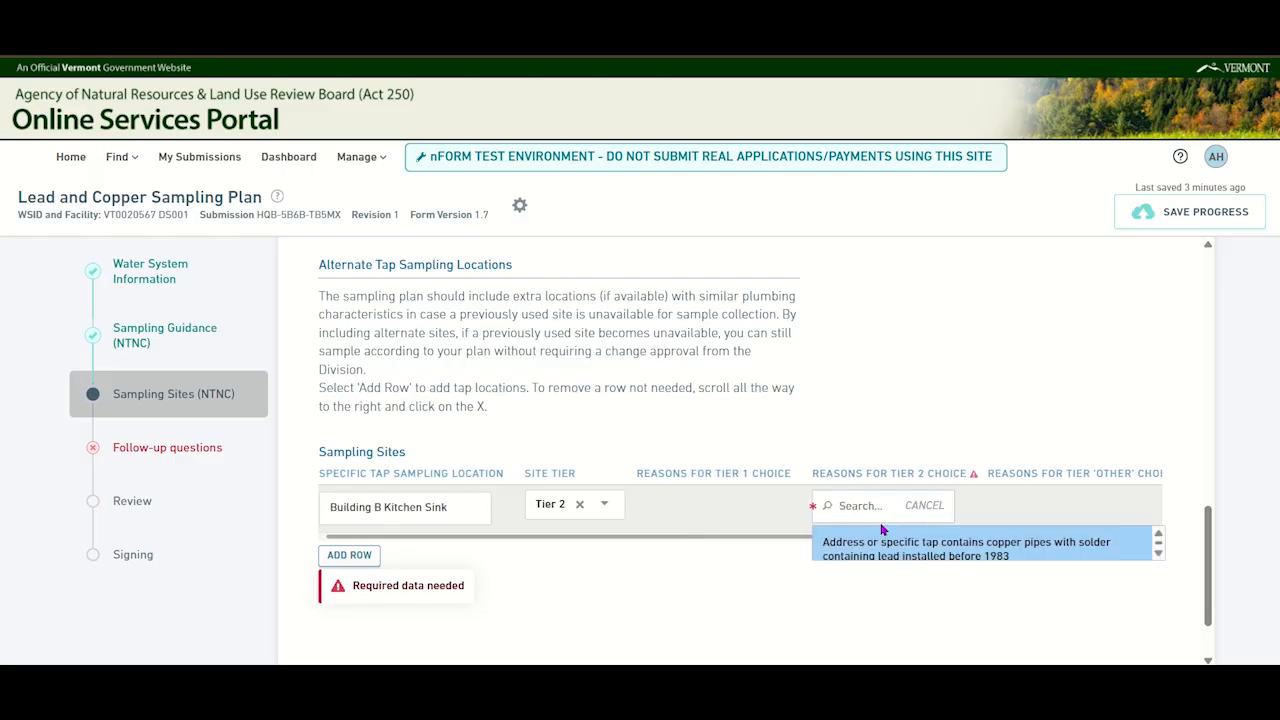
{"action": "left_click", "coordinate": [897, 552]}
- Add a second alternate site, Building B Classroom Sink North, Tier 2, with the reason copper pipes with lead-containing solder installed before 1983
{"action": "left_click", "coordinate": [345, 560]}
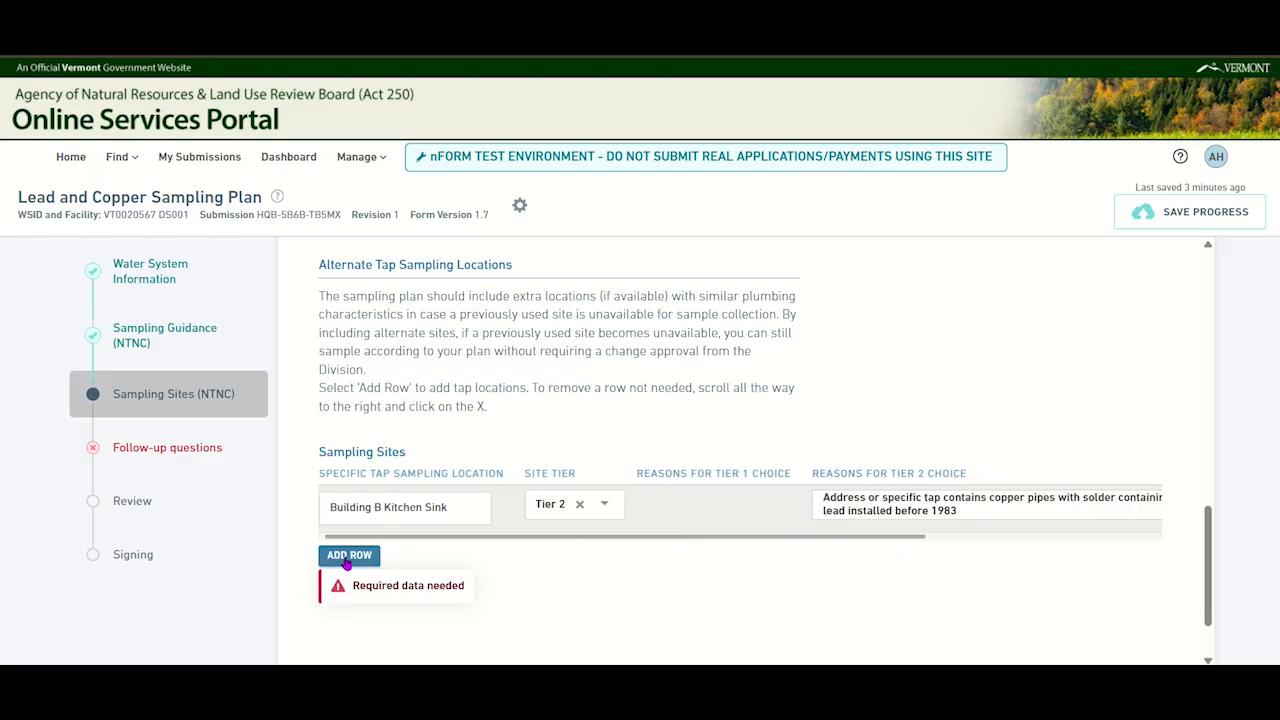
{"action": "type", "text": "Bu"}
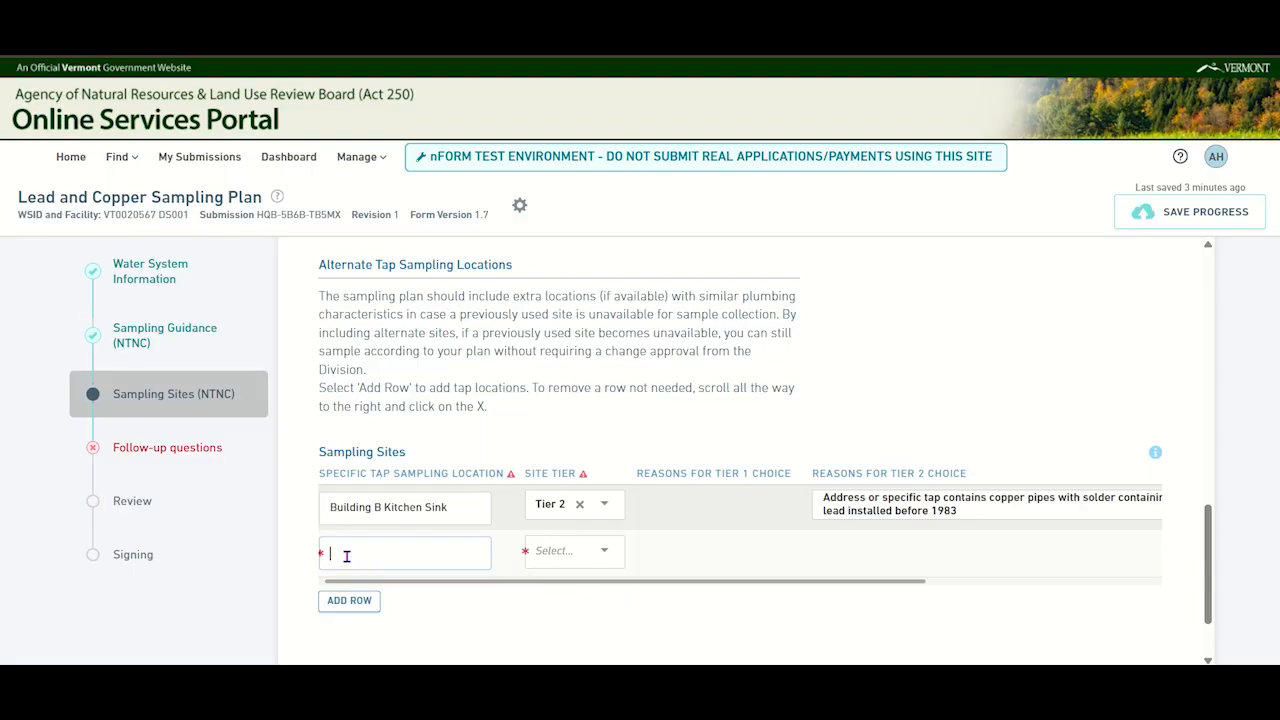
{"action": "type", "text": "ilding B "}
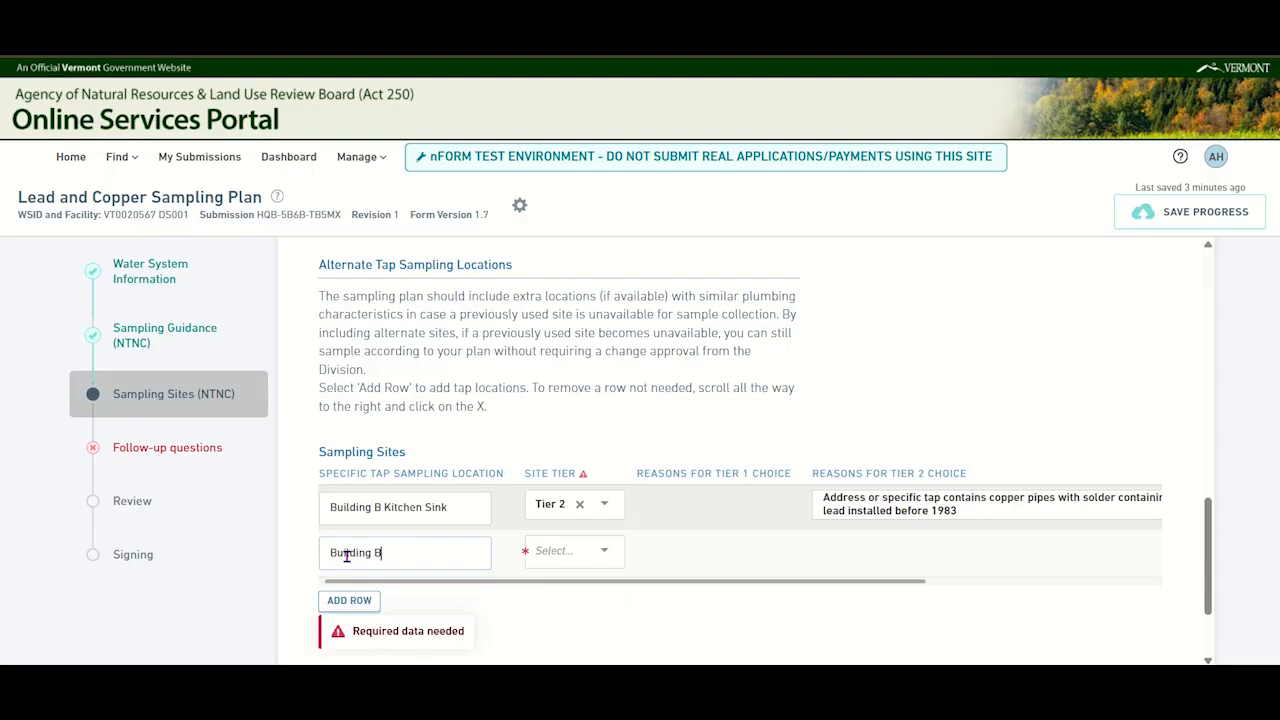
{"action": "type", "text": "Classroom Sink North"}
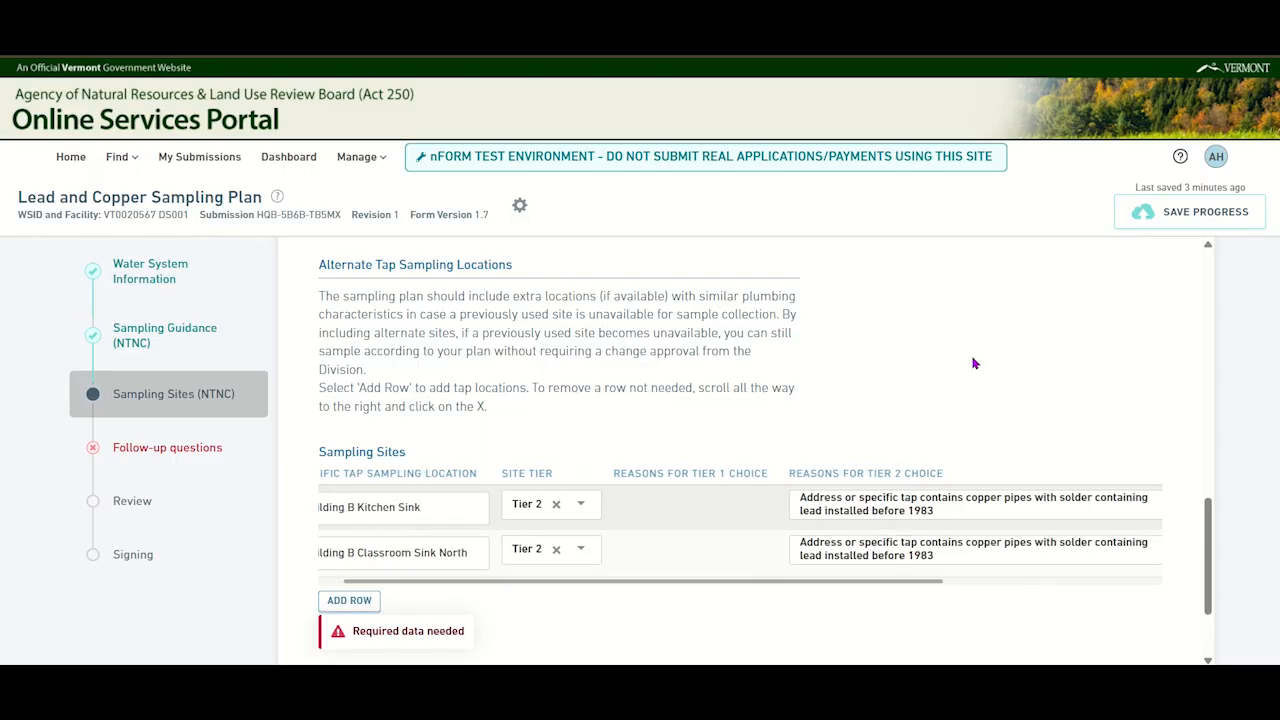
- Continue to the Follow-up questions and answer Yes to including at least 5 taps and to all sites being typically used for consumption
{"action": "scroll", "coordinate": [972, 356], "scroll_direction": "down", "scroll_amount": 2}
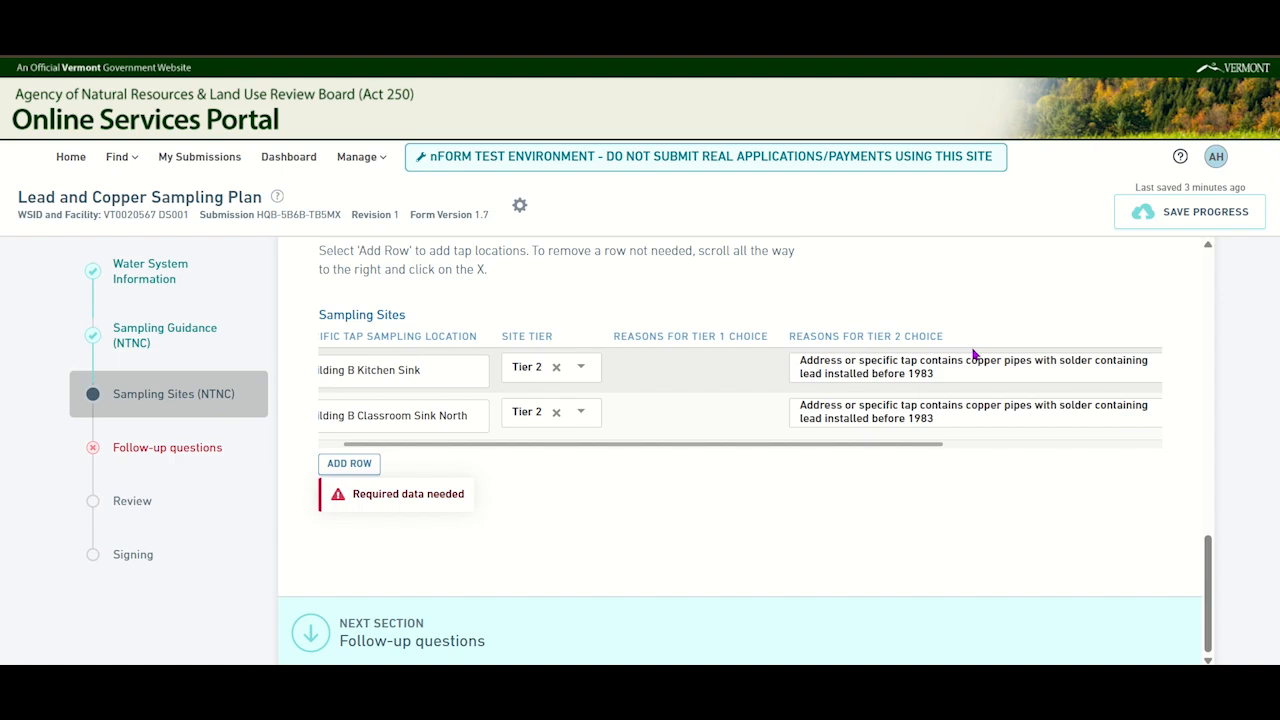
{"action": "left_click", "coordinate": [479, 634]}
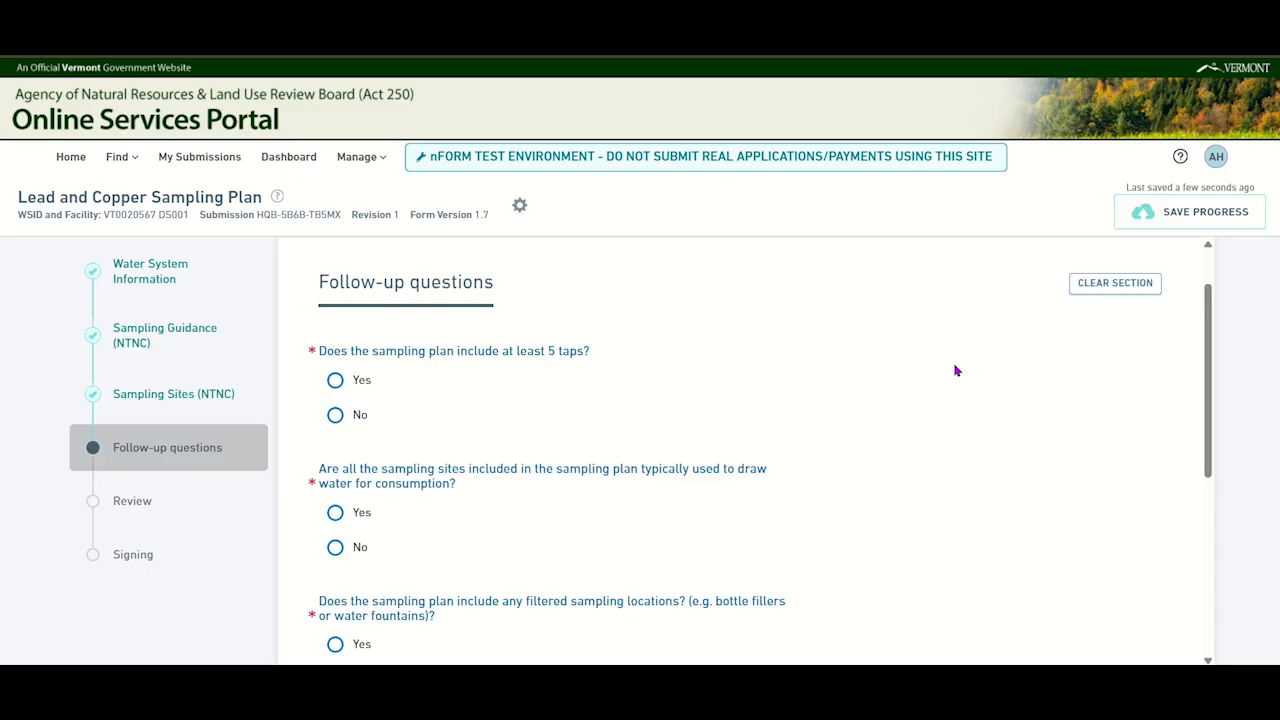
{"action": "scroll", "coordinate": [955, 371], "scroll_direction": "down", "scroll_amount": 1}
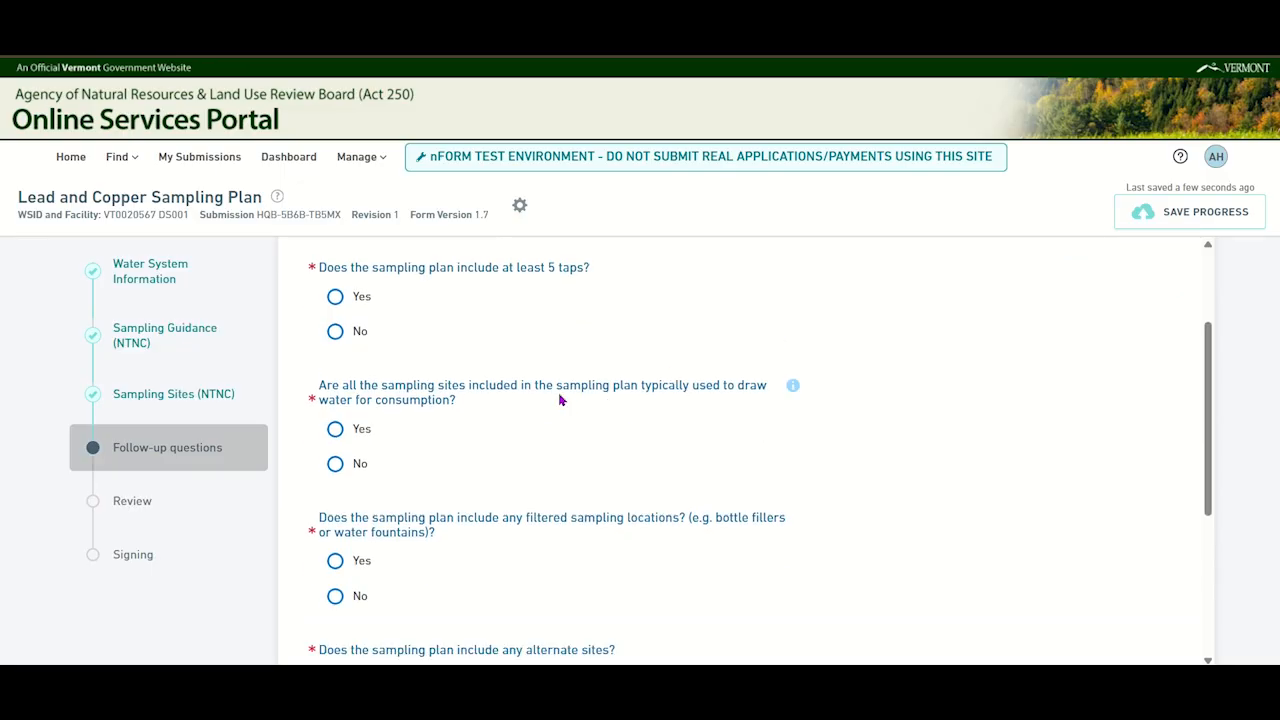
{"action": "left_click", "coordinate": [337, 297]}
{"action": "left_click", "coordinate": [336, 429]}
- Try both answers to the question about filtered sampling locations and leave it set to No
{"action": "scroll", "coordinate": [563, 458], "scroll_direction": "down", "scroll_amount": 1}
{"action": "scroll", "coordinate": [563, 458], "scroll_direction": "down", "scroll_amount": 1}
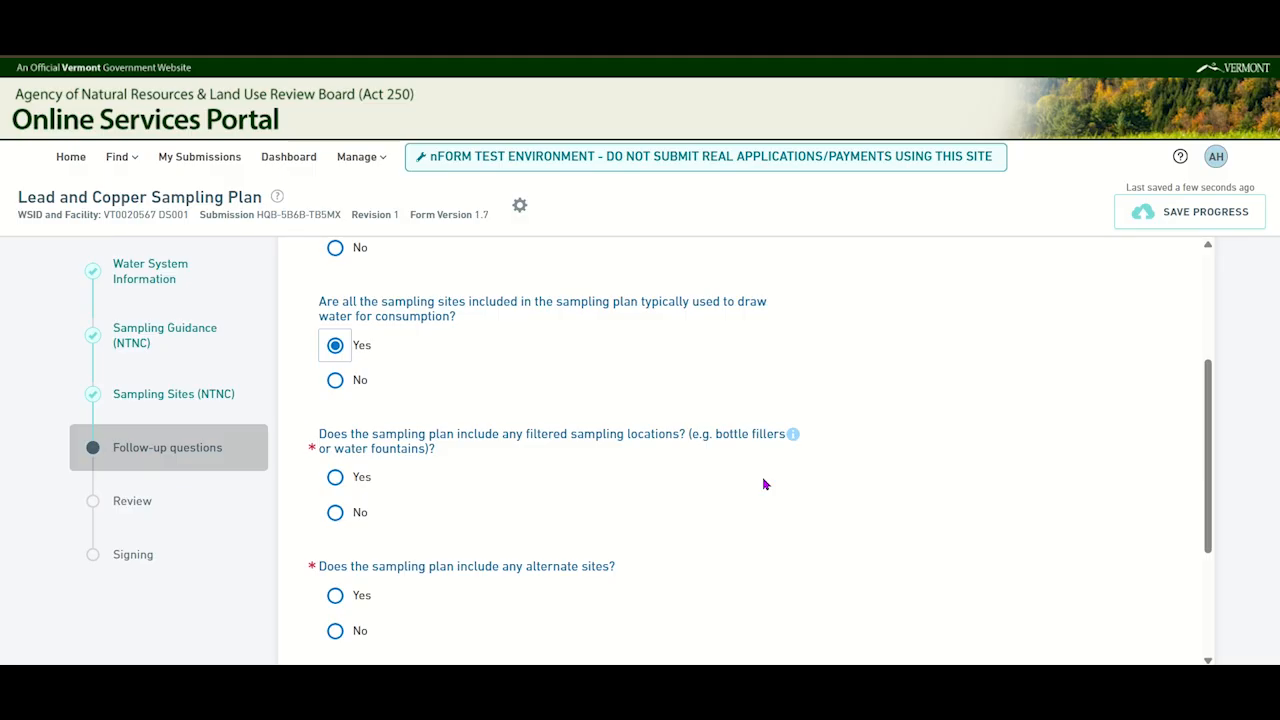
{"action": "left_click", "coordinate": [338, 516]}
{"action": "left_click", "coordinate": [336, 477]}
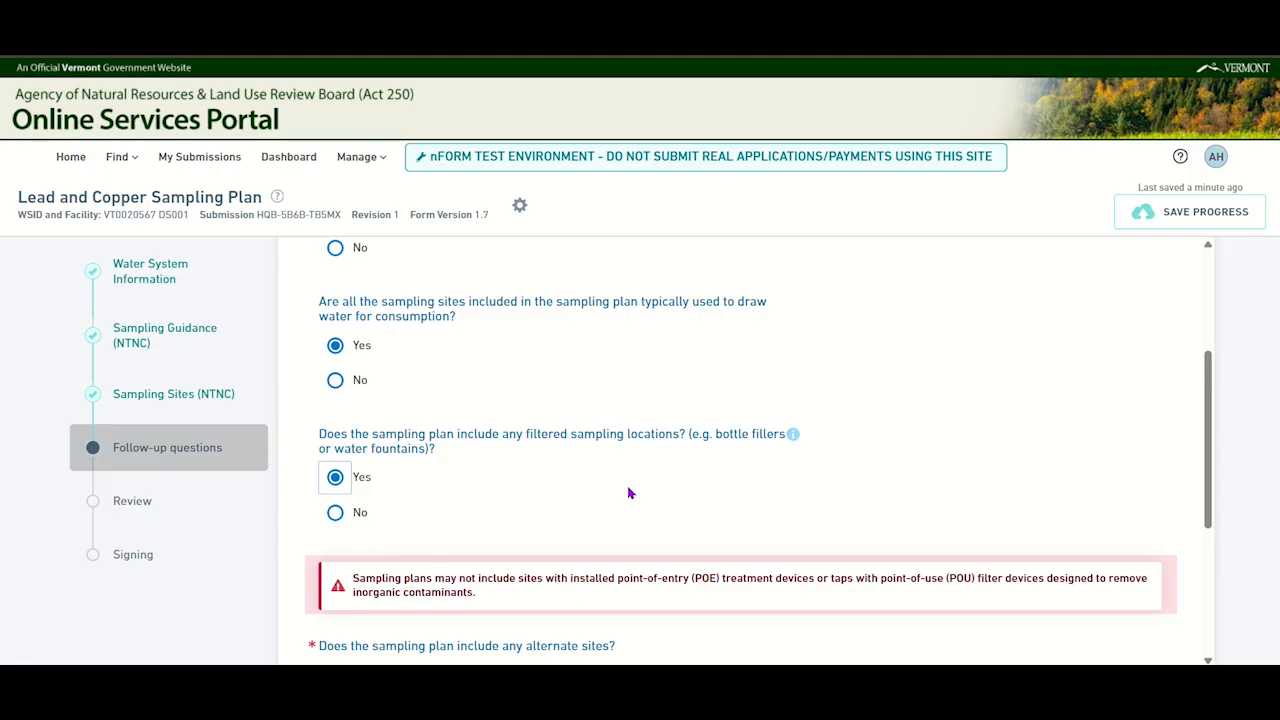
{"action": "left_click", "coordinate": [337, 512]}
- Answer Yes to the plan including alternate sites, leave the comments blank, and continue to the Review section
{"action": "scroll", "coordinate": [634, 475], "scroll_direction": "down", "scroll_amount": 1}
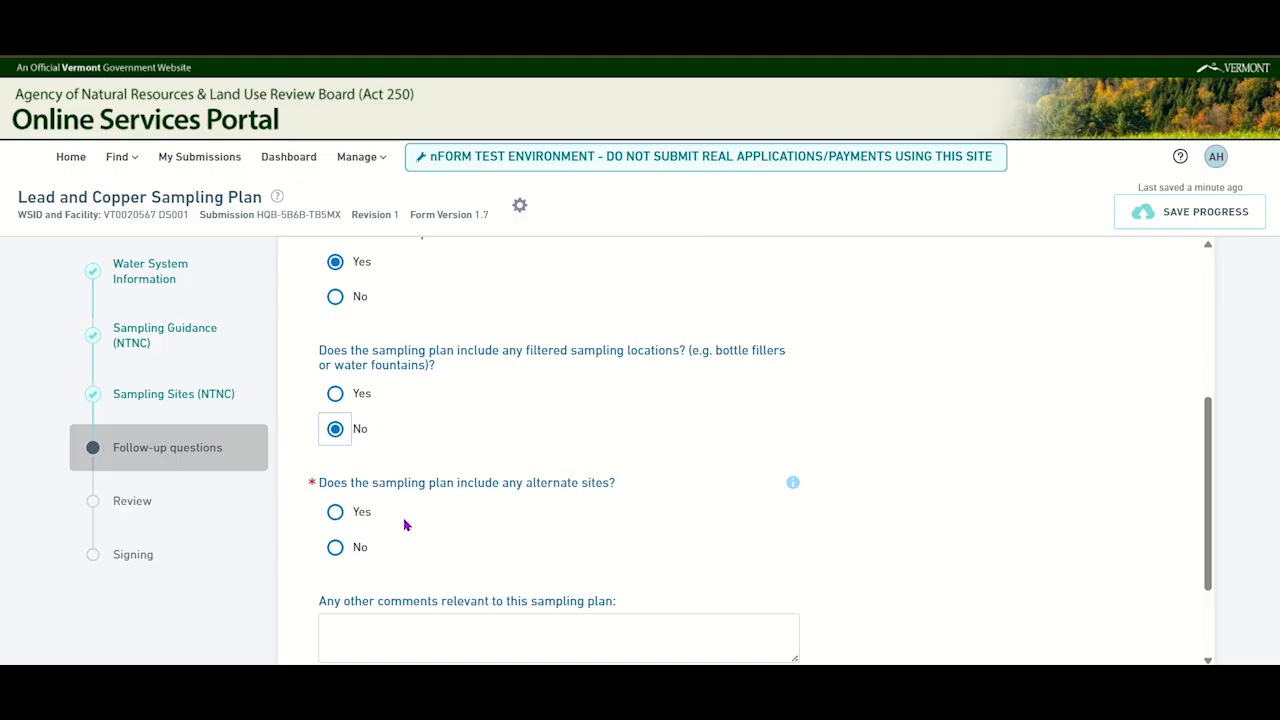
{"action": "left_click", "coordinate": [336, 512]}
{"action": "scroll", "coordinate": [510, 526], "scroll_direction": "down", "scroll_amount": 2}
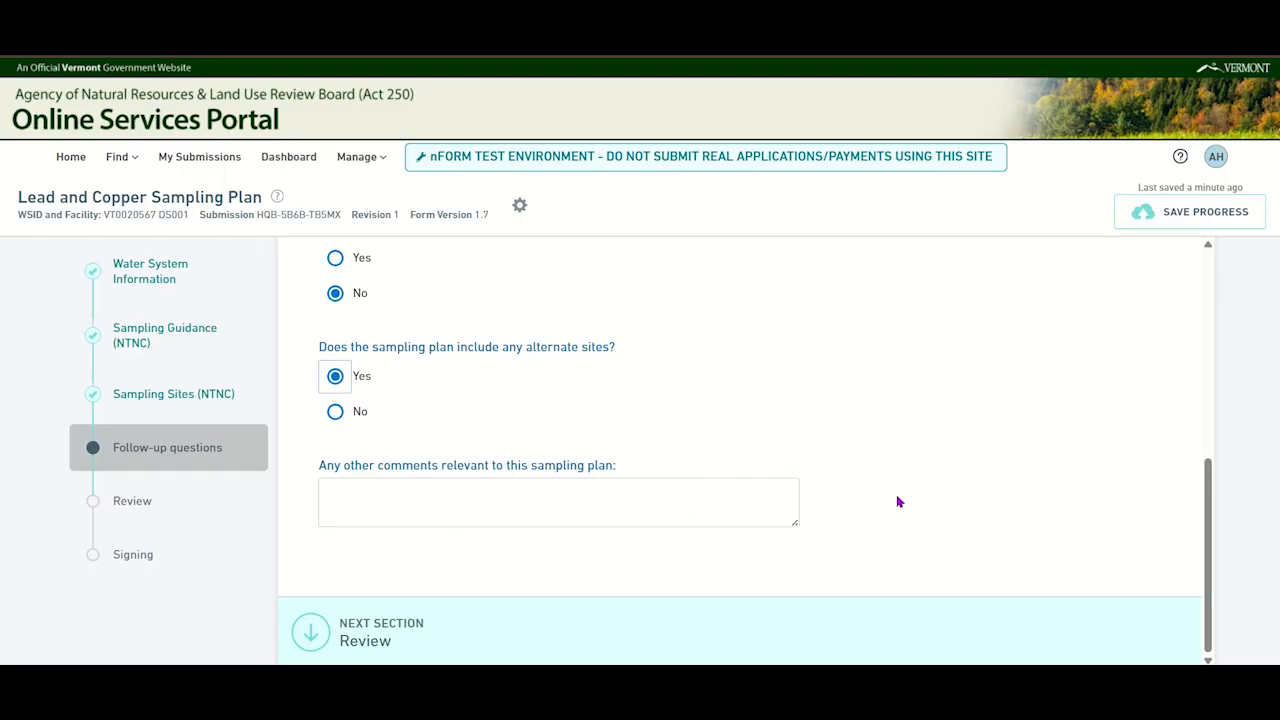
{"action": "left_click", "coordinate": [463, 629]}
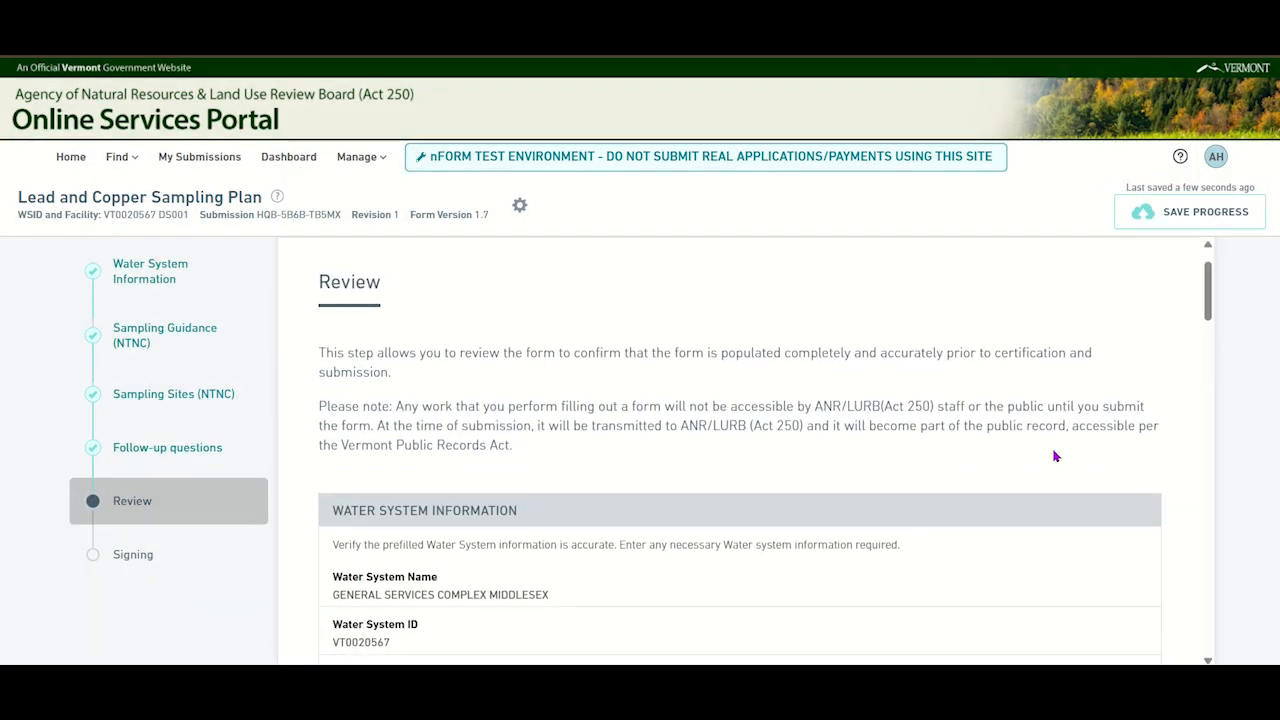
- Review the completed form from the water system information through the follow-up answers, and continue to the Signing section
{"action": "scroll", "coordinate": [1054, 456], "scroll_direction": "down", "scroll_amount": 8}
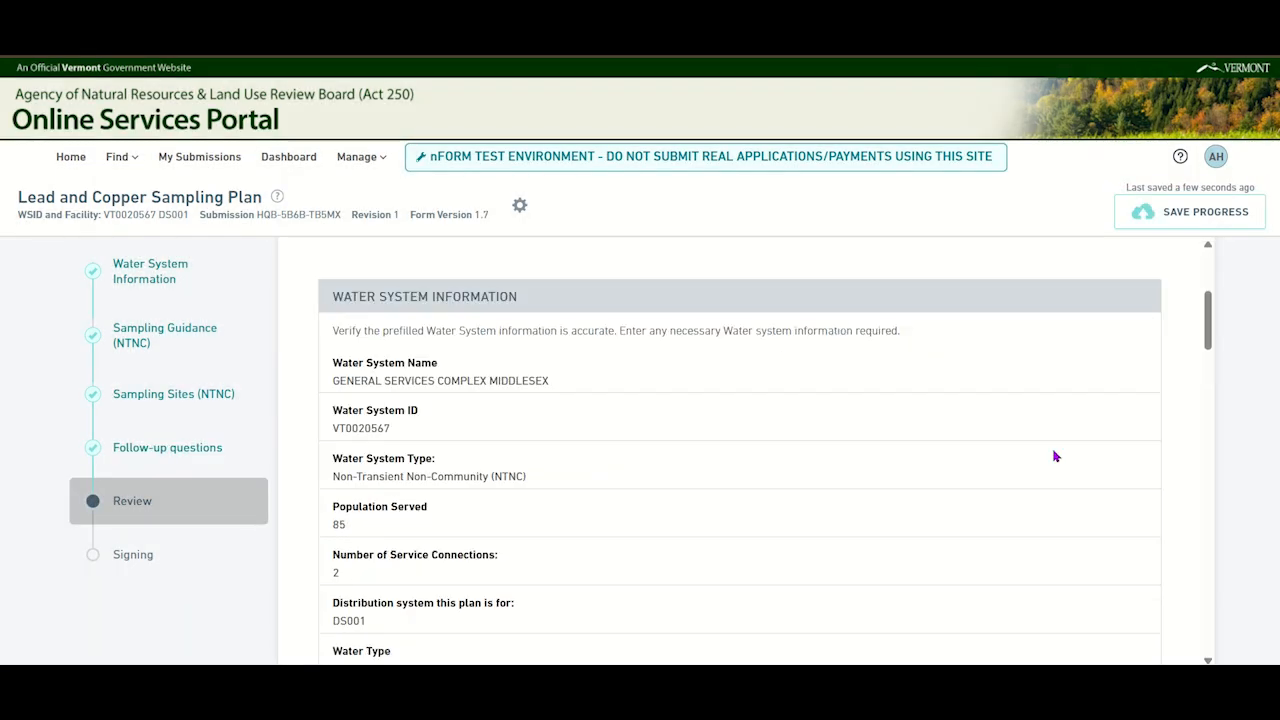
{"action": "scroll", "coordinate": [1054, 456], "scroll_direction": "down", "scroll_amount": 8}
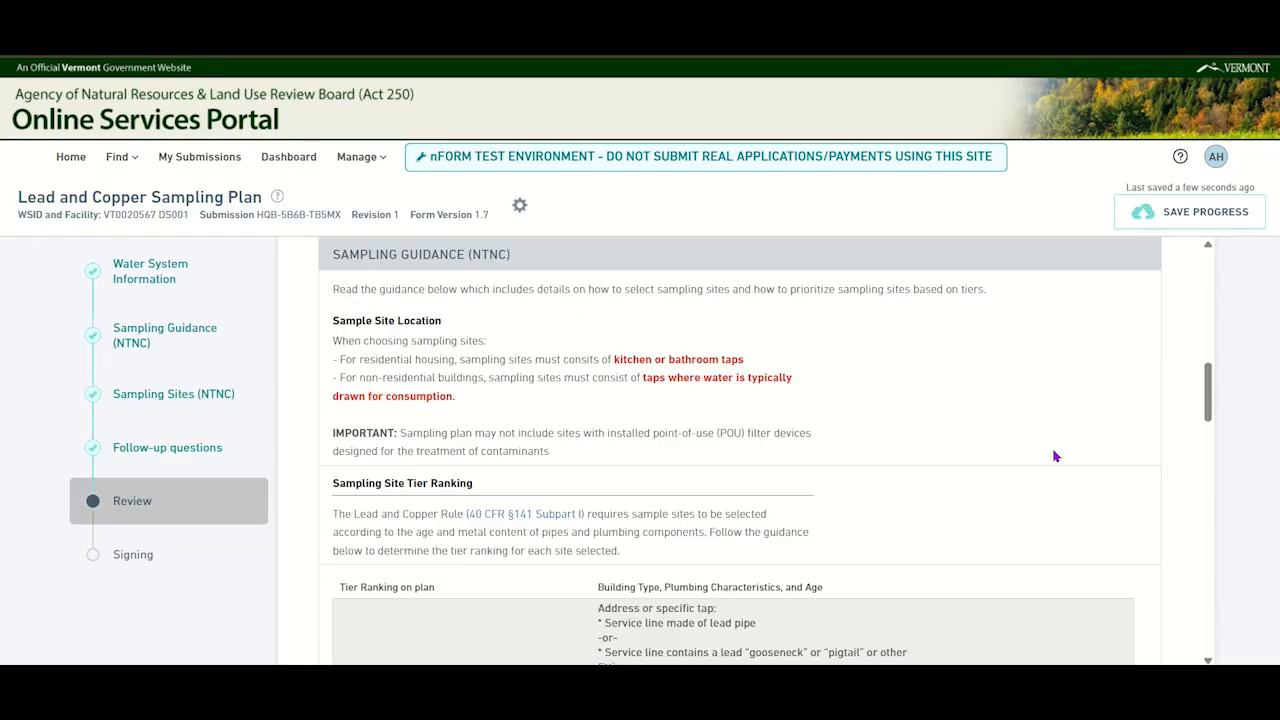
{"action": "scroll", "coordinate": [1054, 456], "scroll_direction": "down", "scroll_amount": 8}
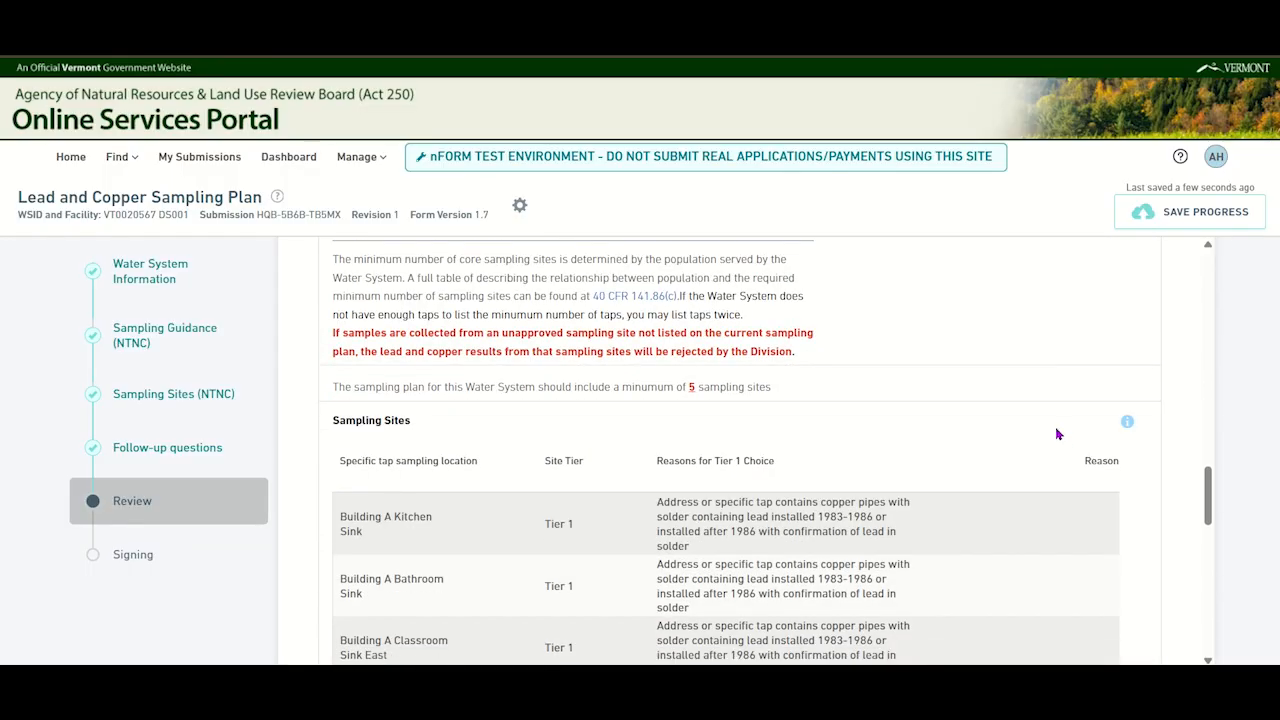
{"action": "scroll", "coordinate": [1056, 440], "scroll_direction": "down", "scroll_amount": 5}
{"action": "scroll", "coordinate": [1057, 434], "scroll_direction": "down", "scroll_amount": 10}
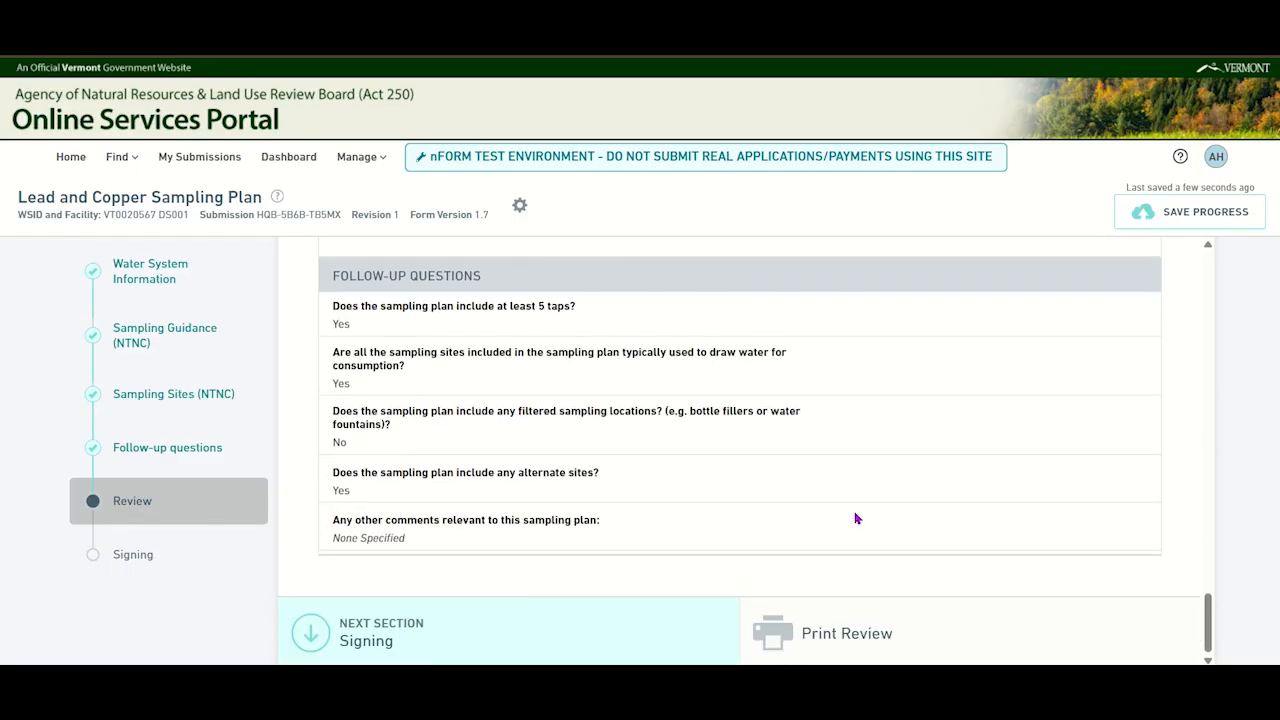
{"action": "left_click", "coordinate": [597, 623]}
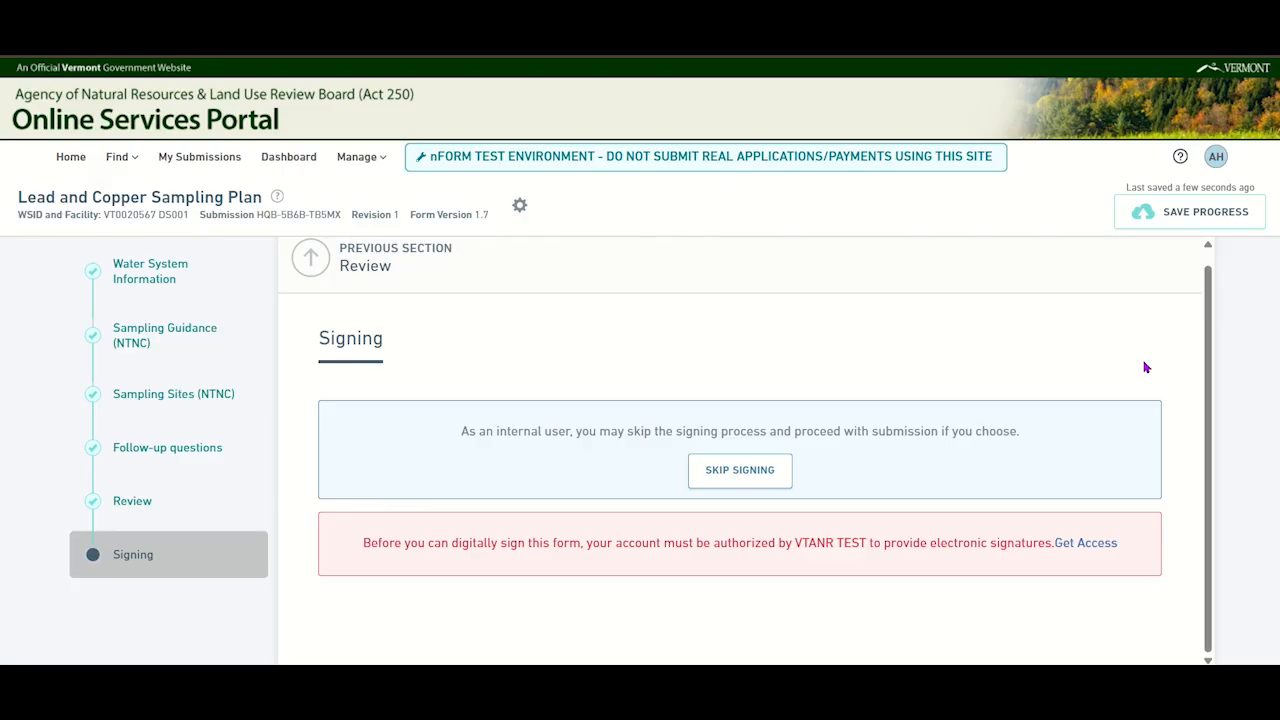
- Certify and submit the sampling plan with signing skipped, and open the completed submission
{"action": "left_click", "coordinate": [748, 484]}
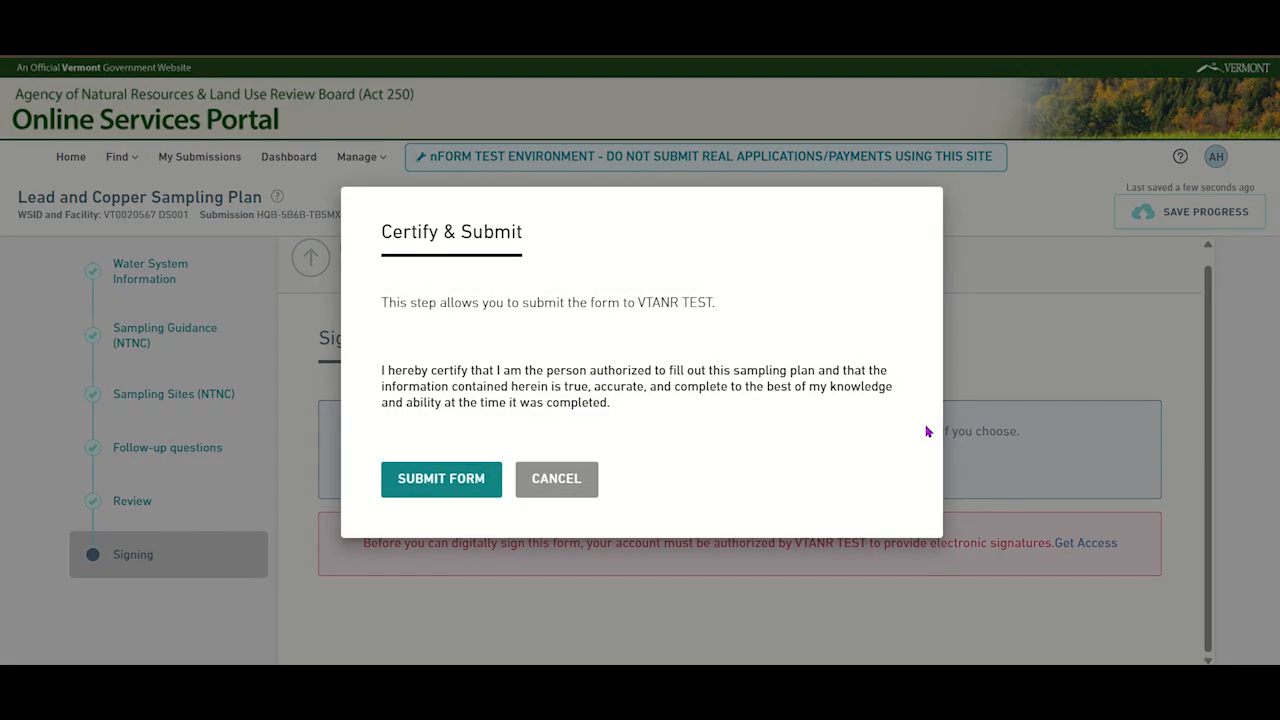
{"action": "left_click", "coordinate": [420, 489]}
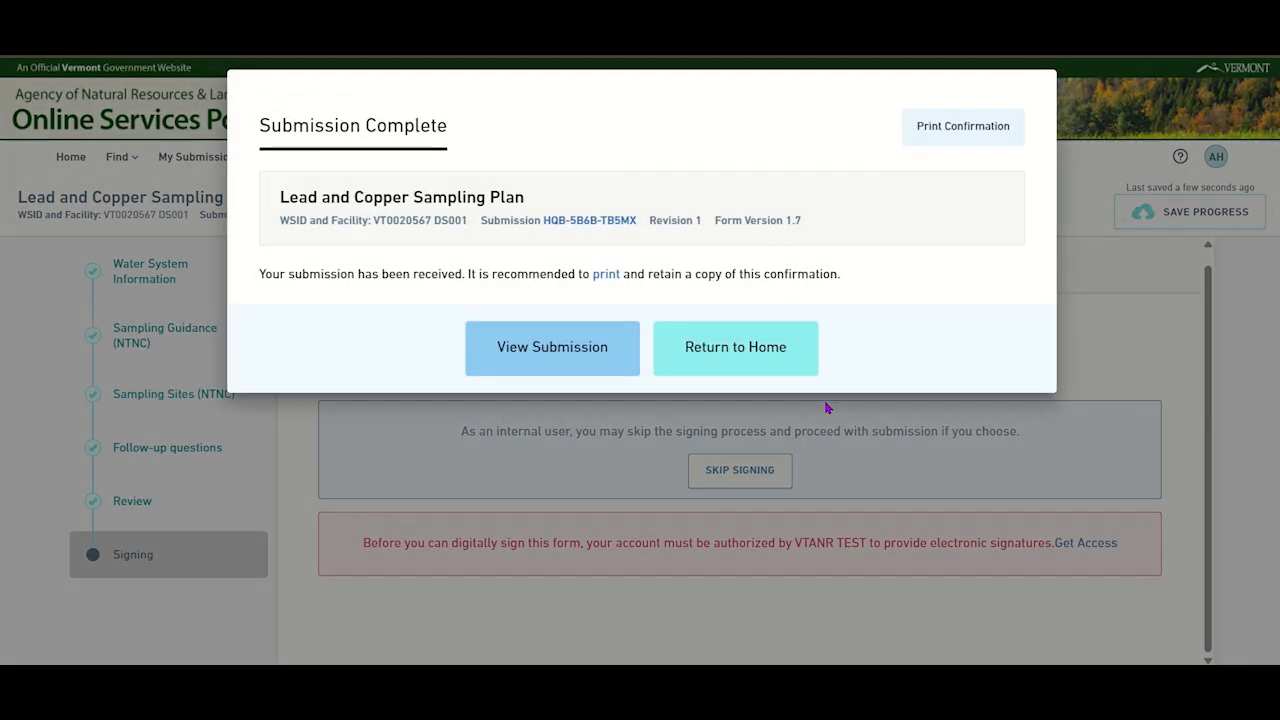
{"action": "left_click", "coordinate": [564, 362]}
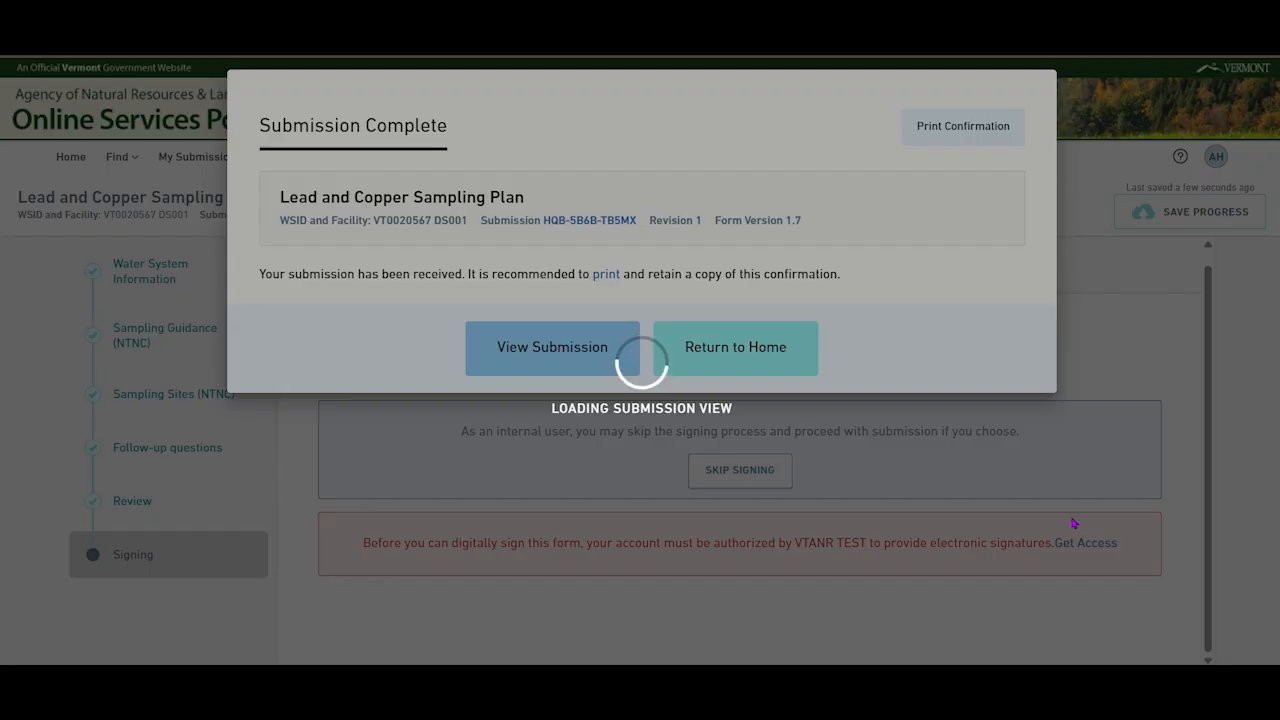